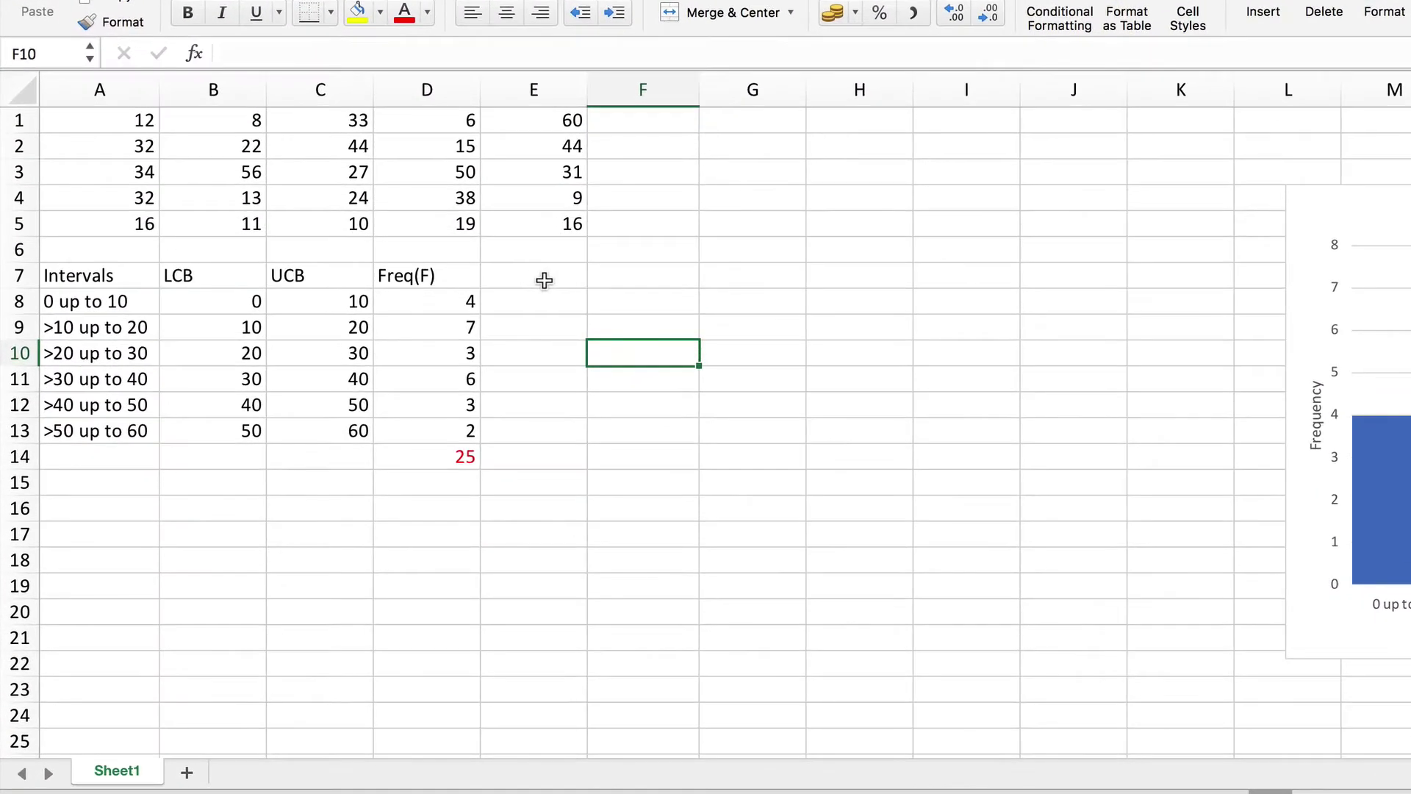
Enter the heading 'Cum Freq' in E7, beside the Freq(F) heading.
{"action": "left_click", "coordinate": [453, 343]}
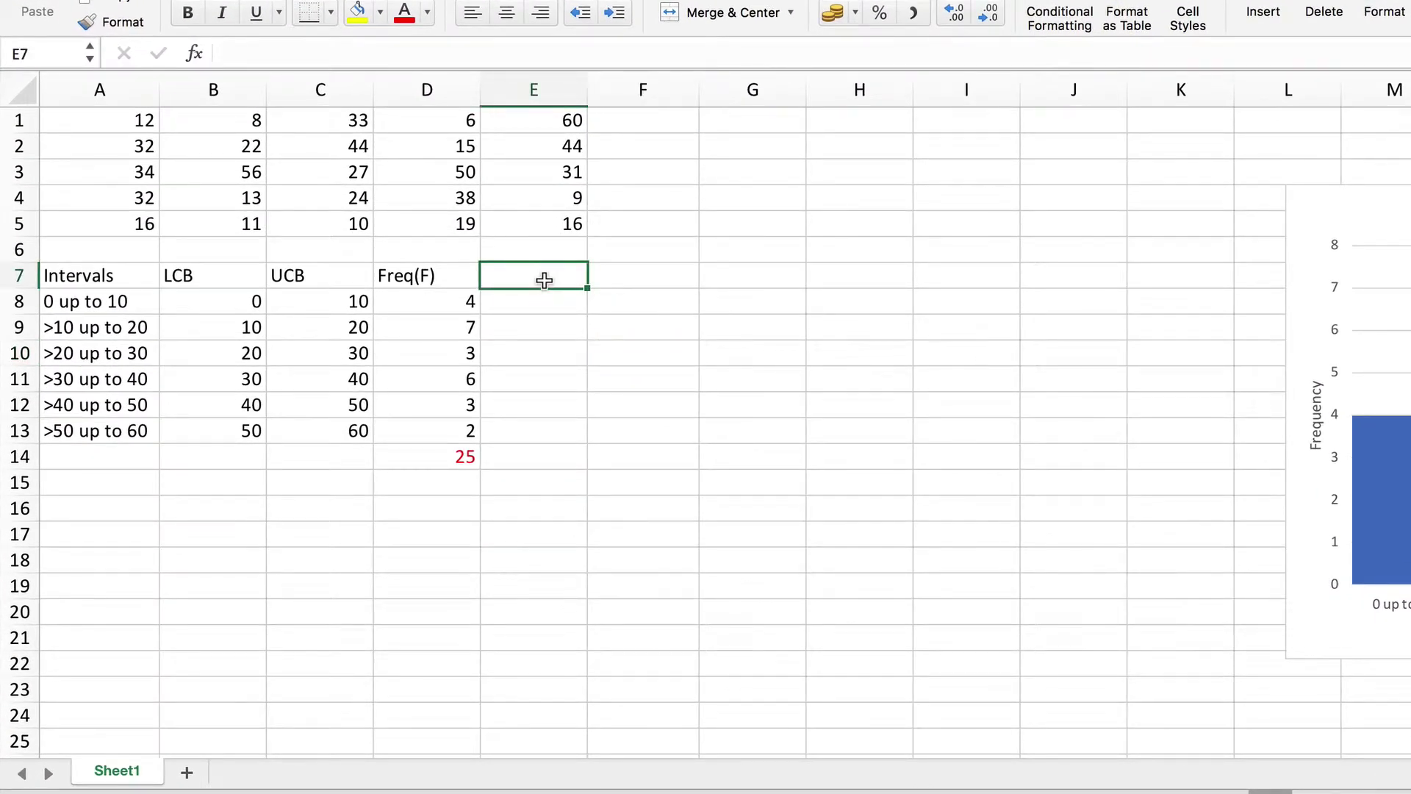
{"action": "type", "text": "Cum Fre"}
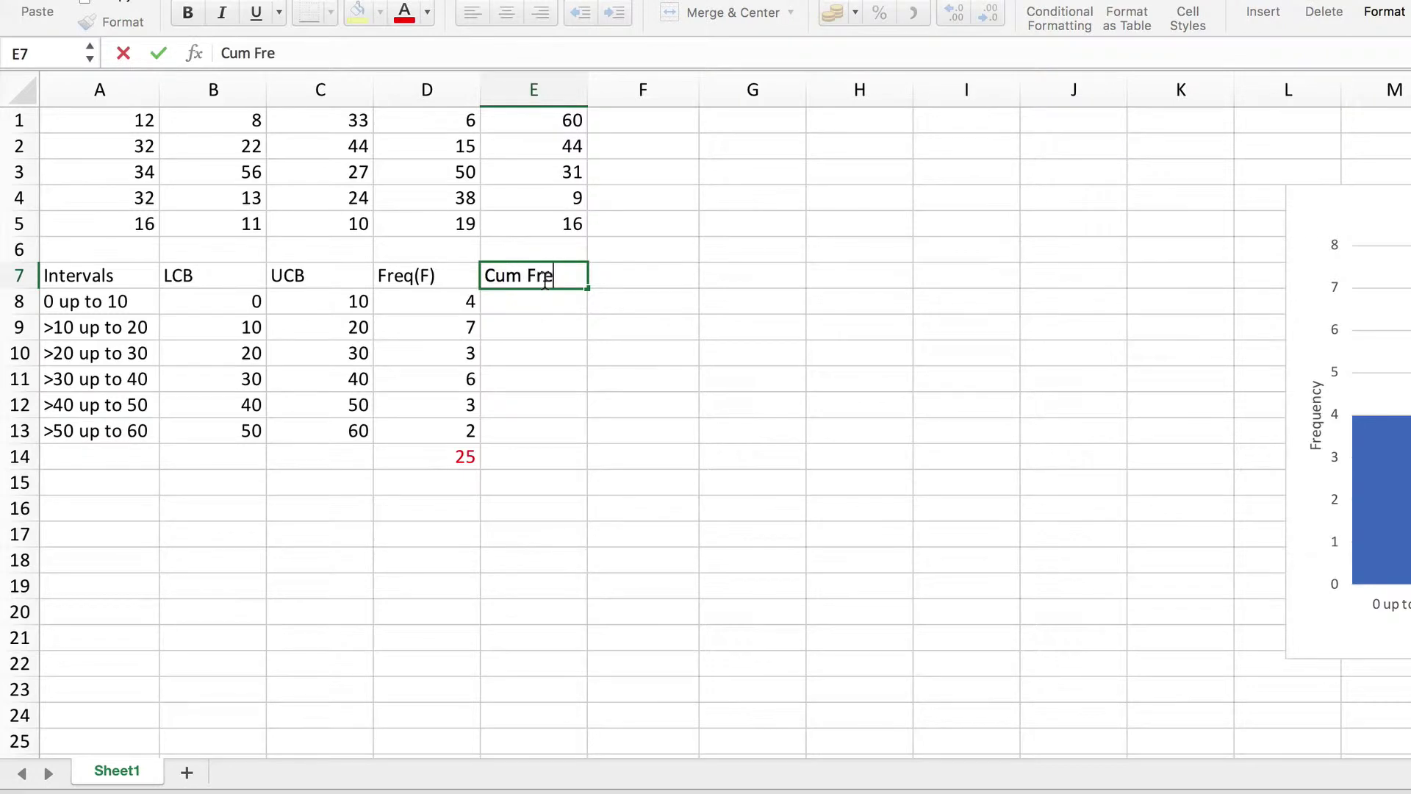
{"action": "type", "text": "q"}
{"action": "key", "text": "Return"}
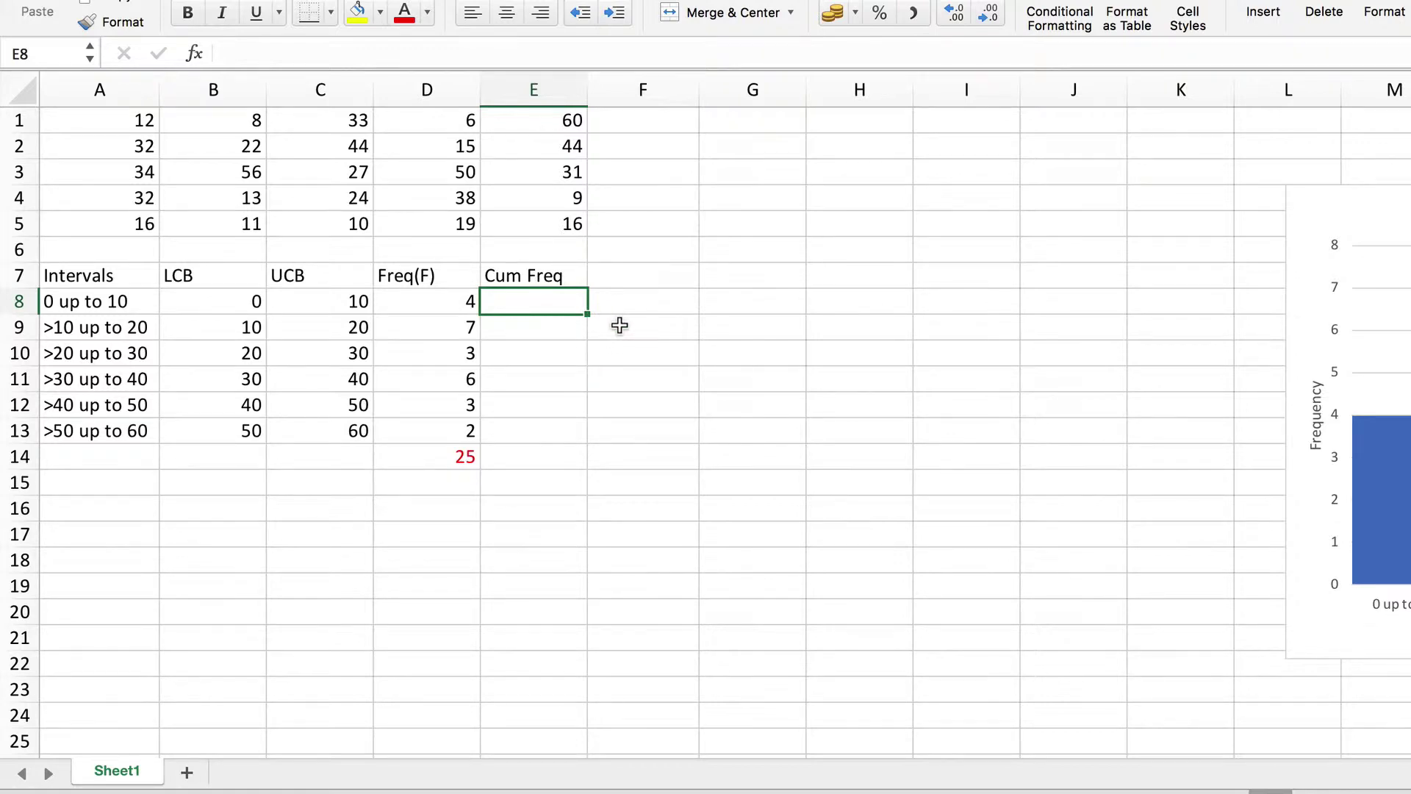
Enter =D8 in E8 (giving 4) and the running total =D9+E8 in E9 (giving 11).
{"action": "type", "text": "="}
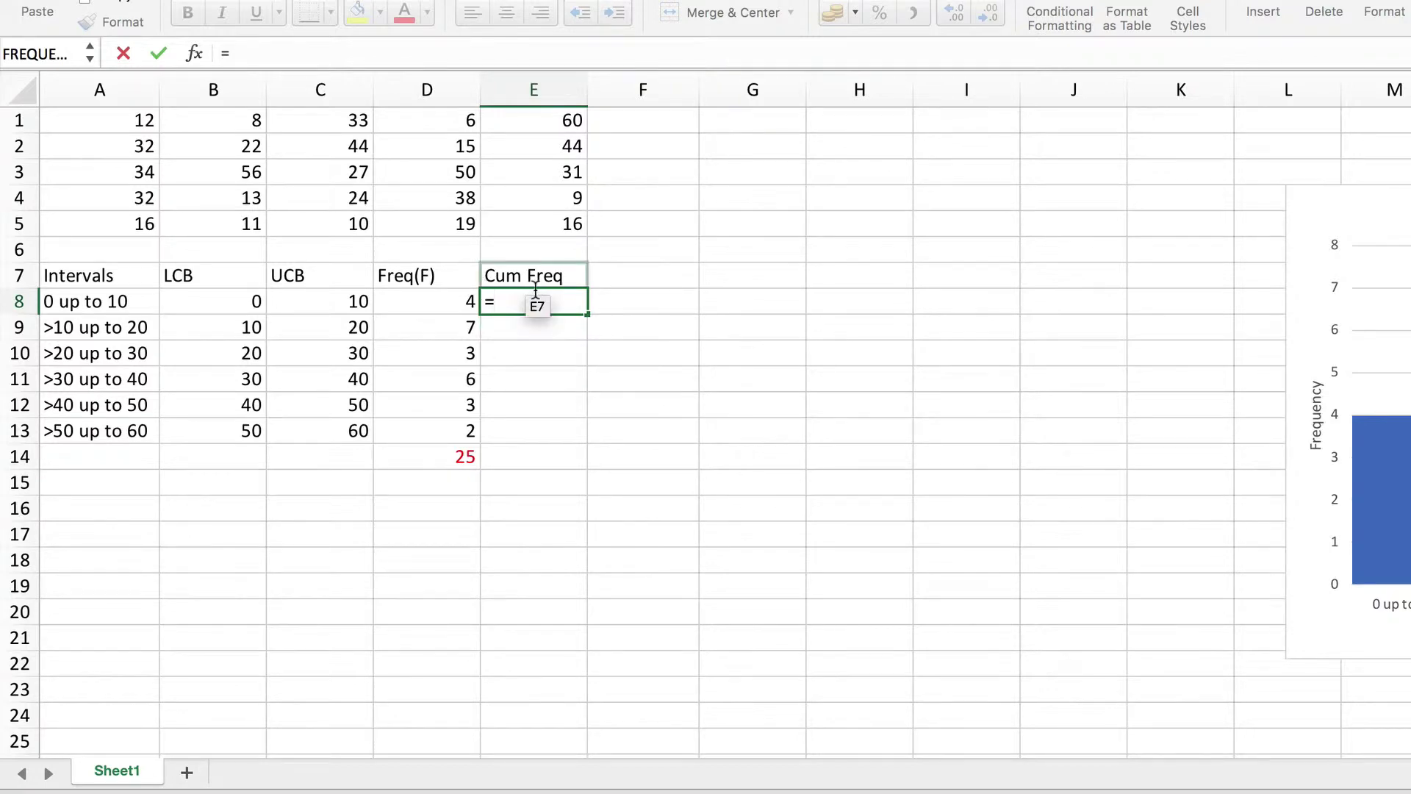
{"action": "left_click", "coordinate": [428, 302]}
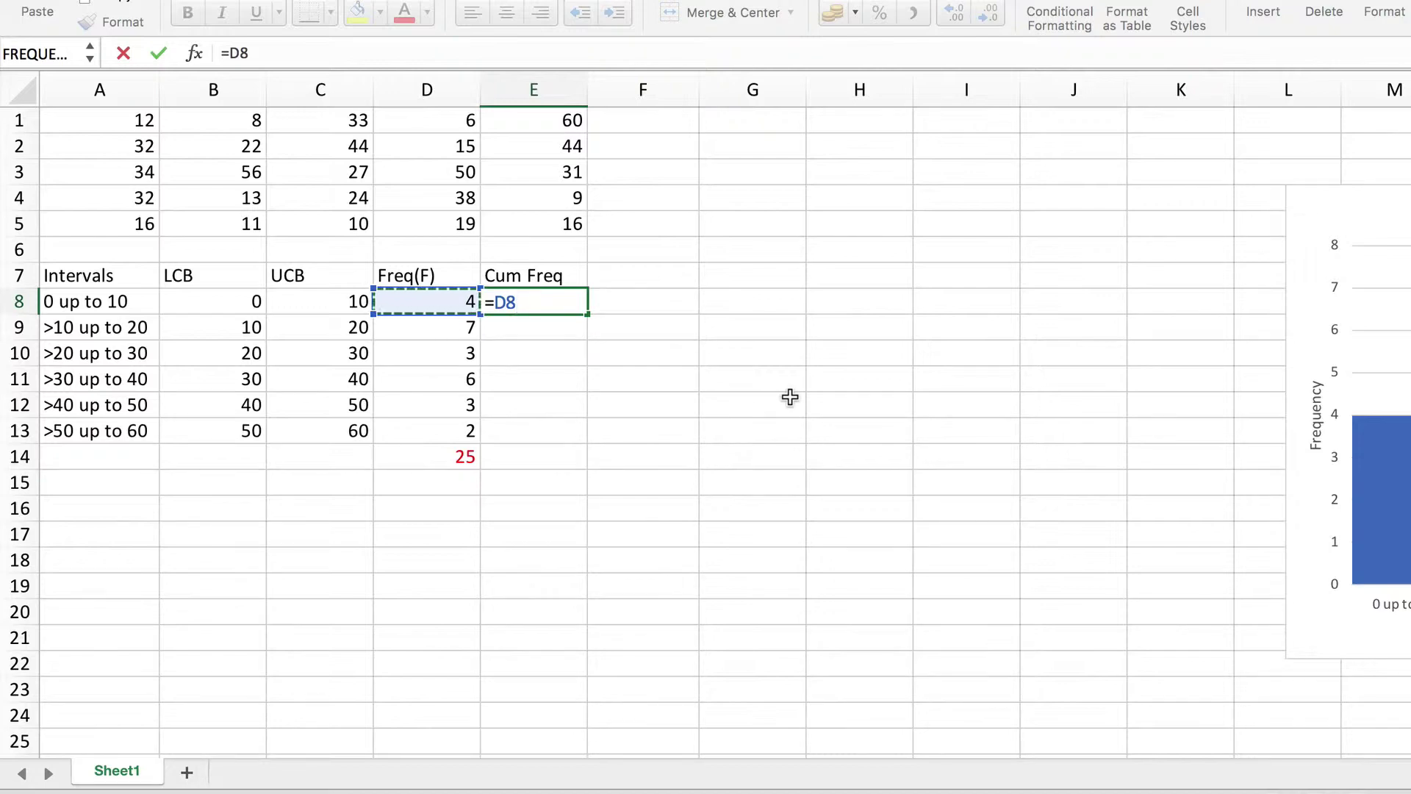
{"action": "key", "text": "Return"}
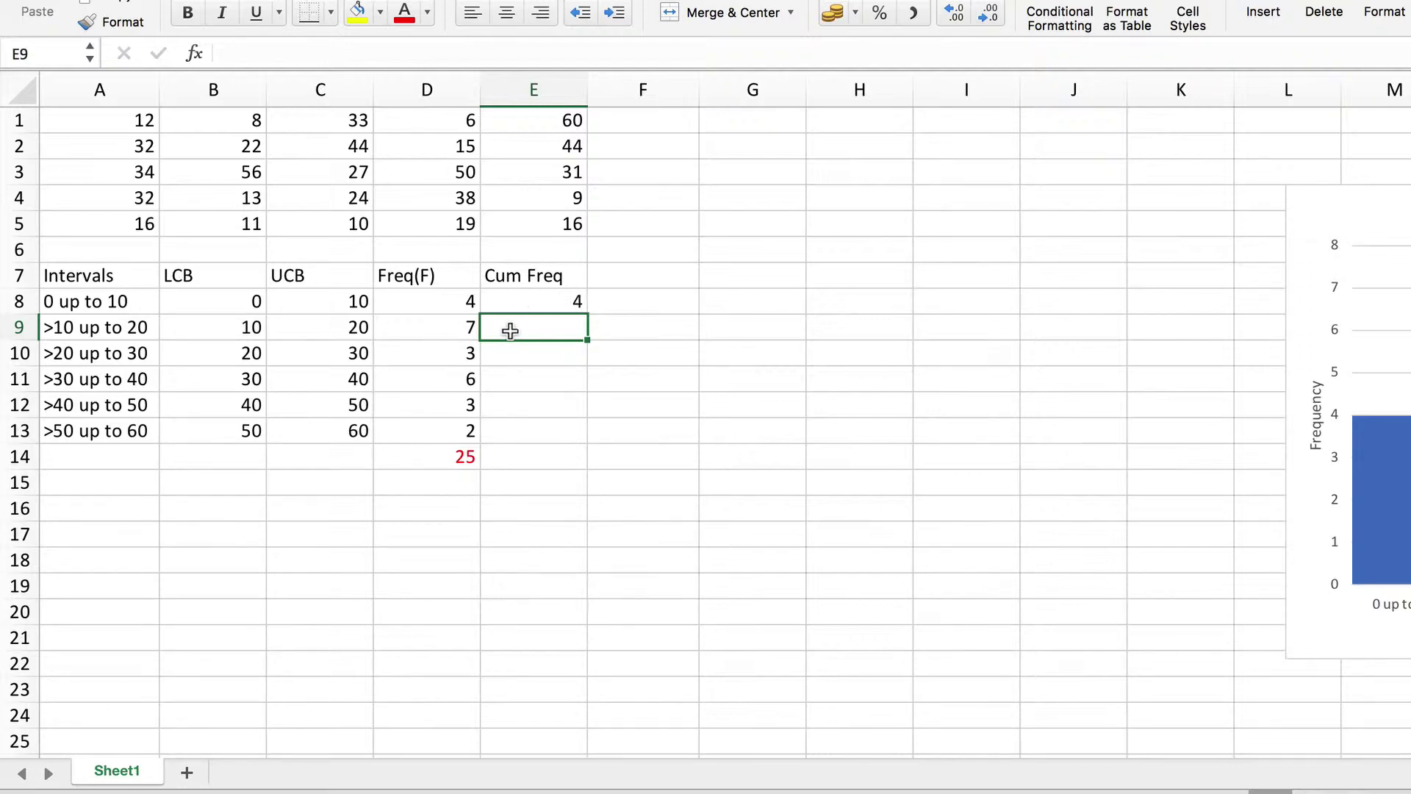
{"action": "type", "text": "="}
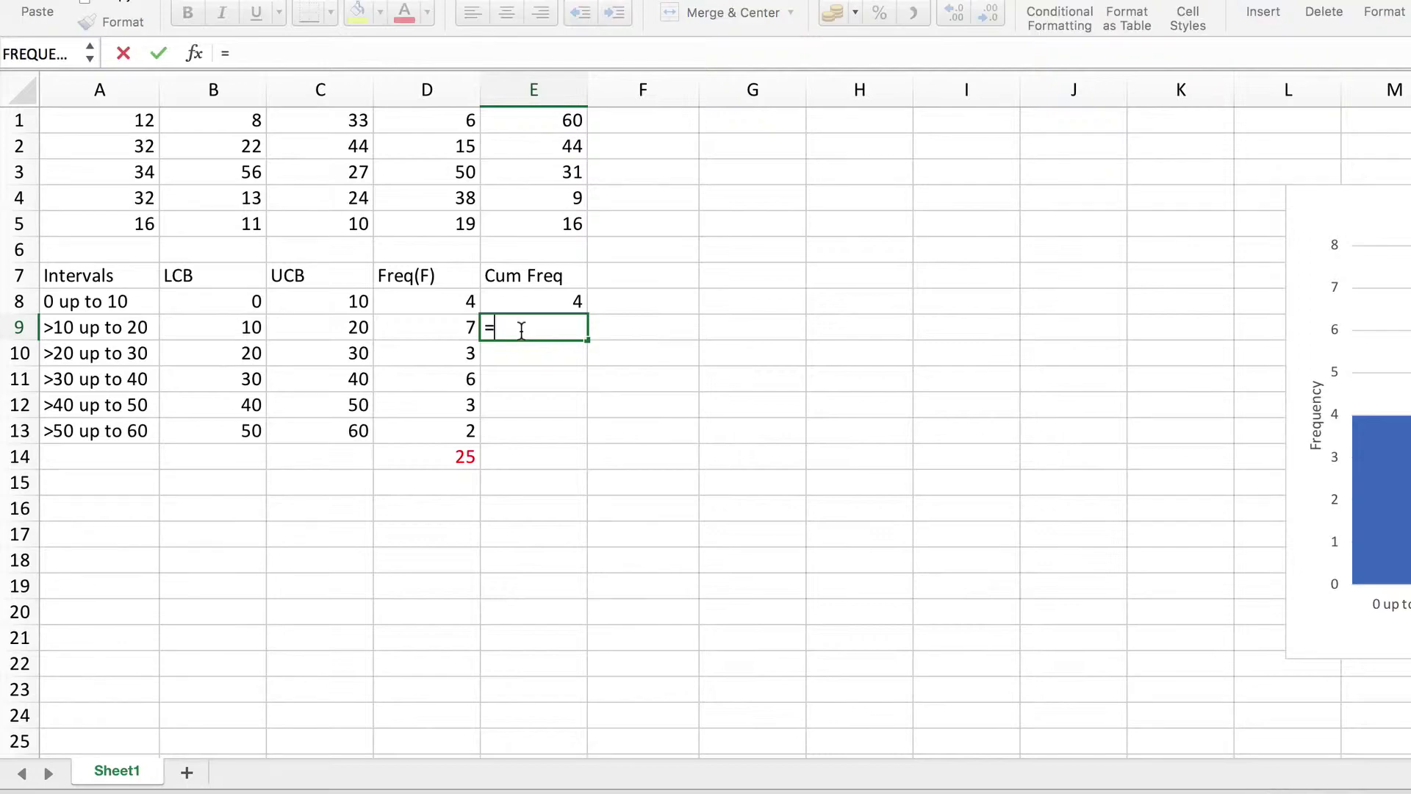
{"action": "left_click", "coordinate": [444, 328]}
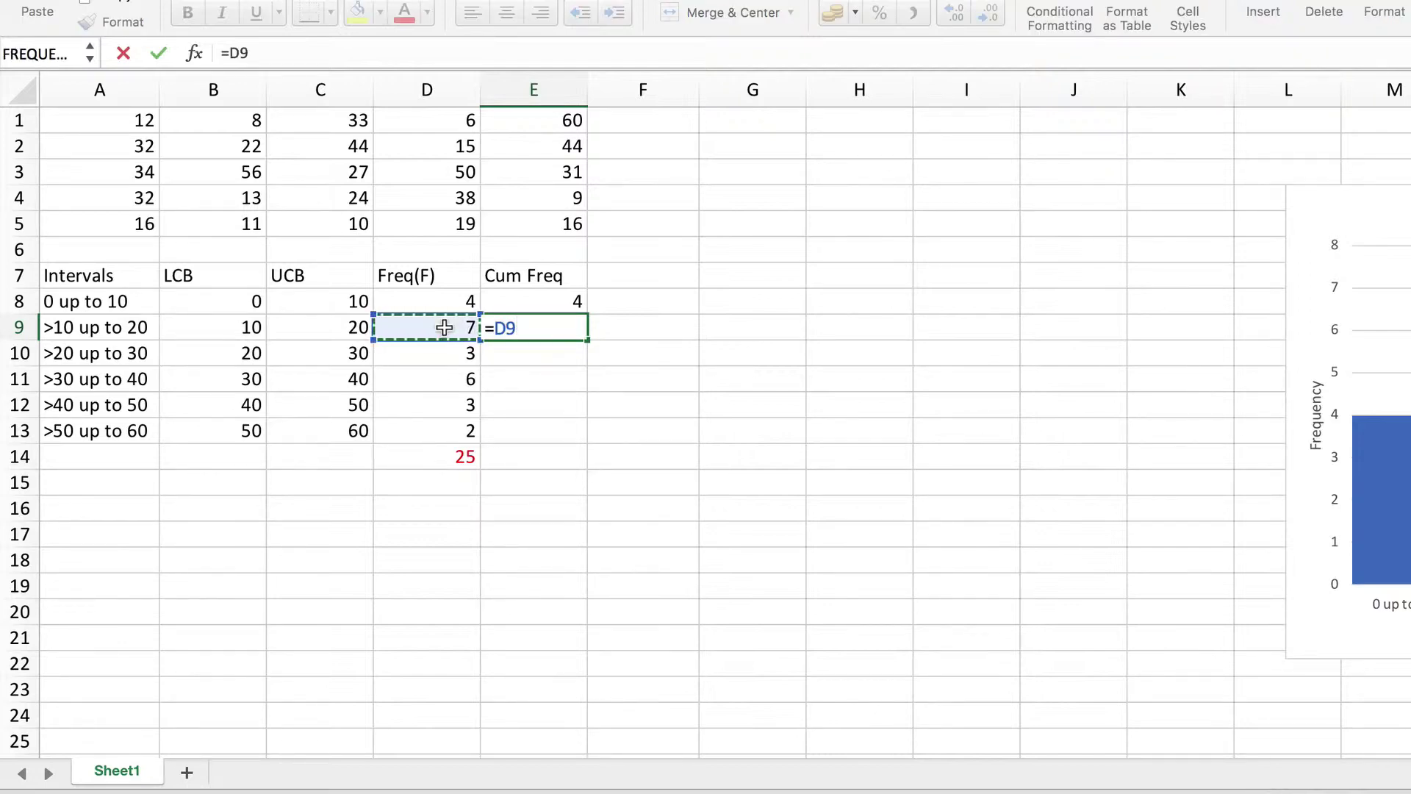
{"action": "type", "text": "+"}
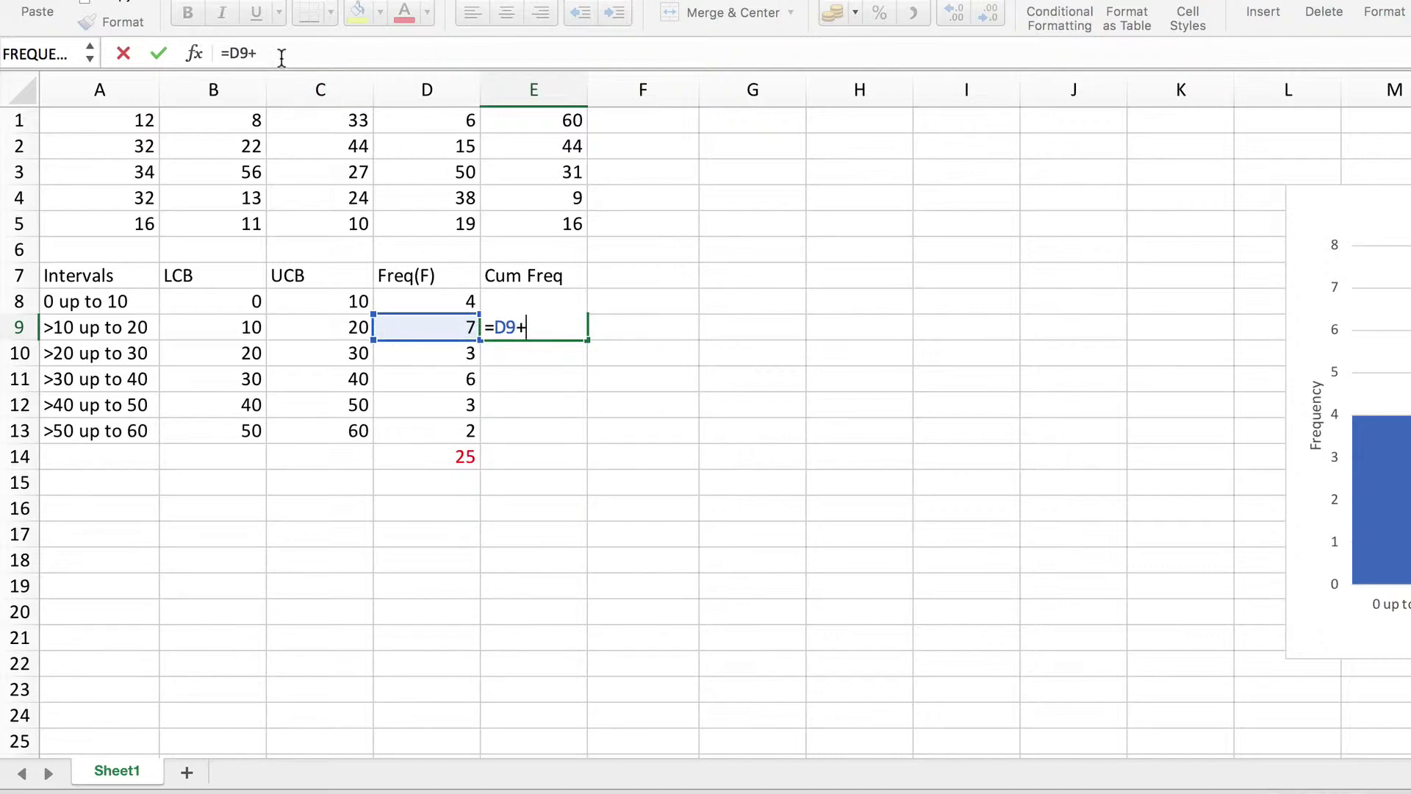
{"action": "left_click", "coordinate": [545, 297]}
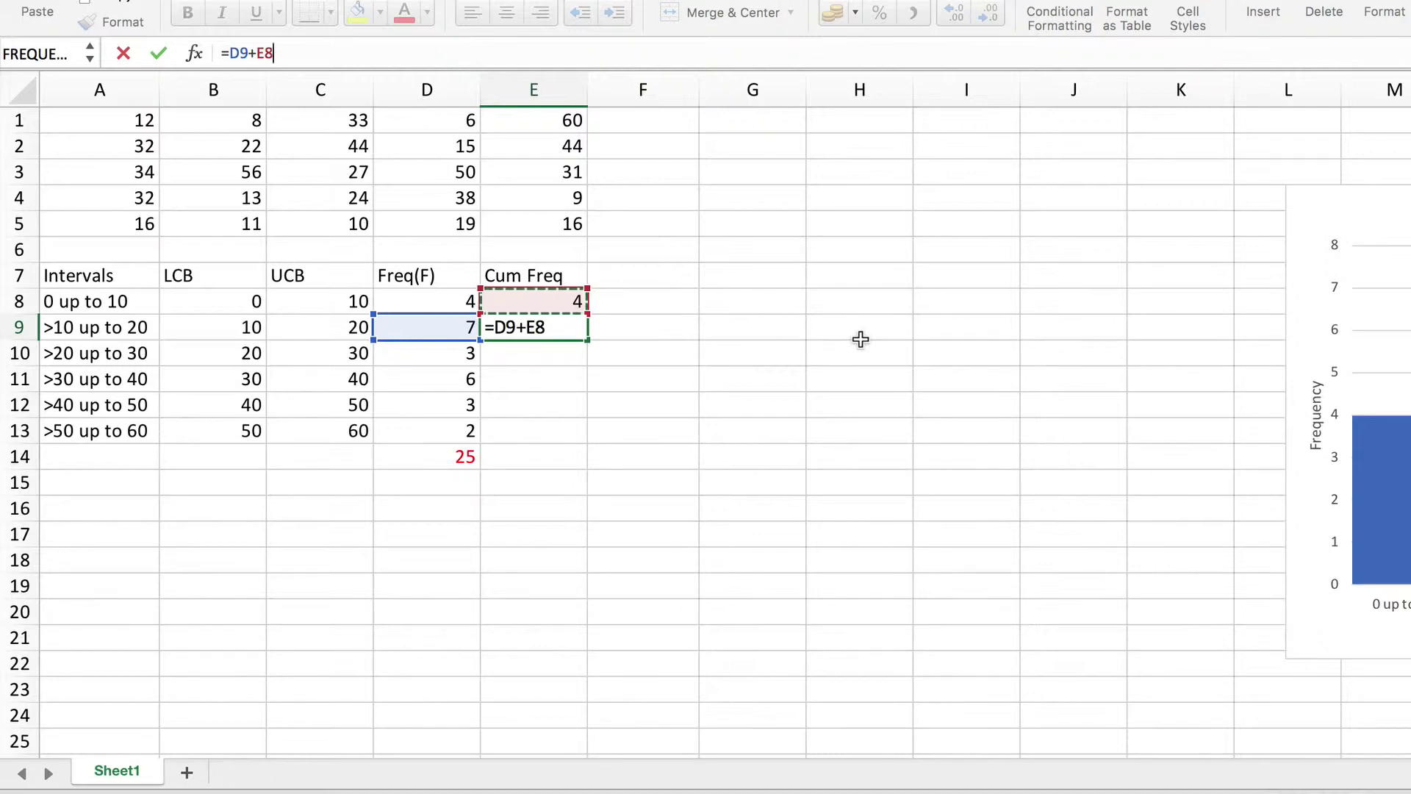
{"action": "key", "text": "Return"}
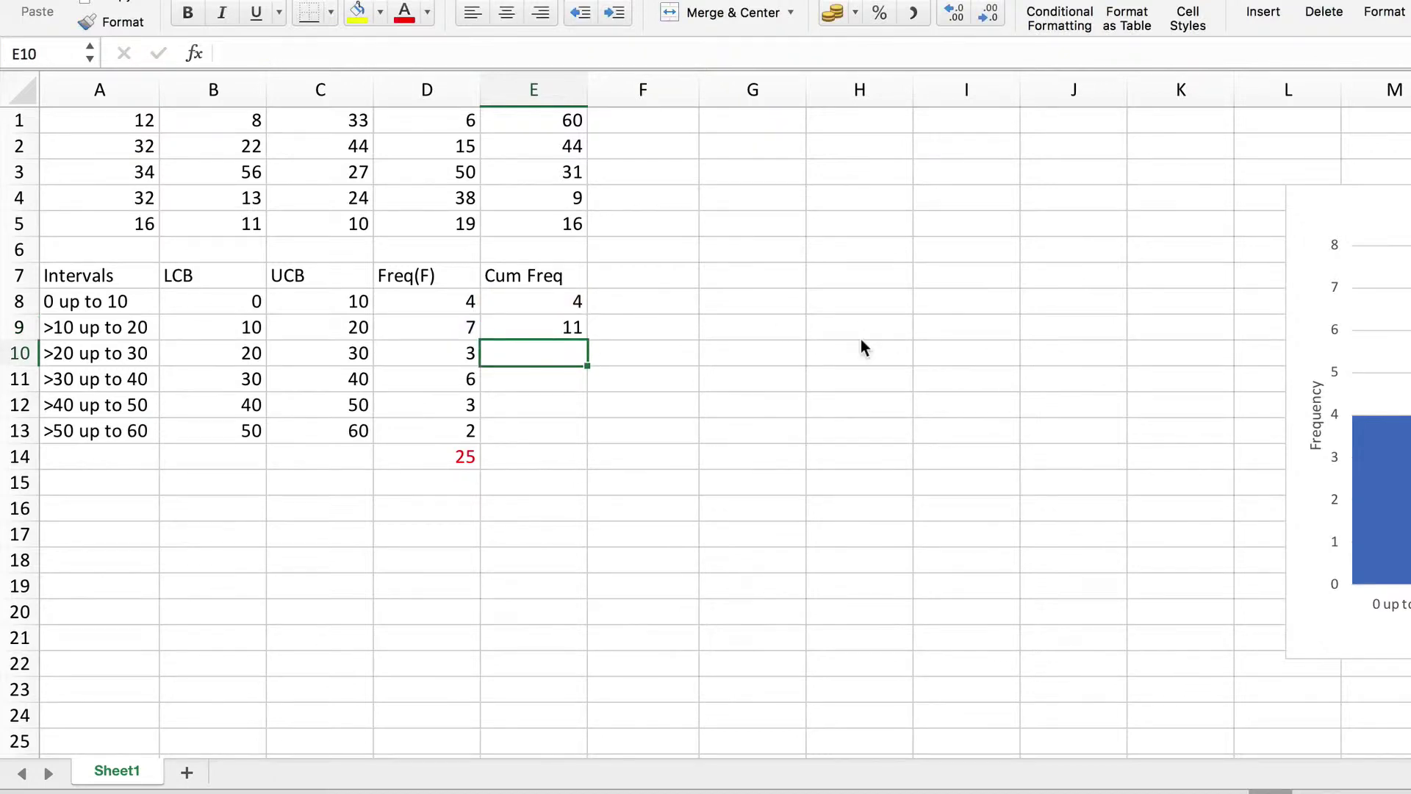
Fill E9's running-total formula down to E13 and confirm the final 25 matches D14's sum.
{"action": "left_click", "coordinate": [545, 327]}
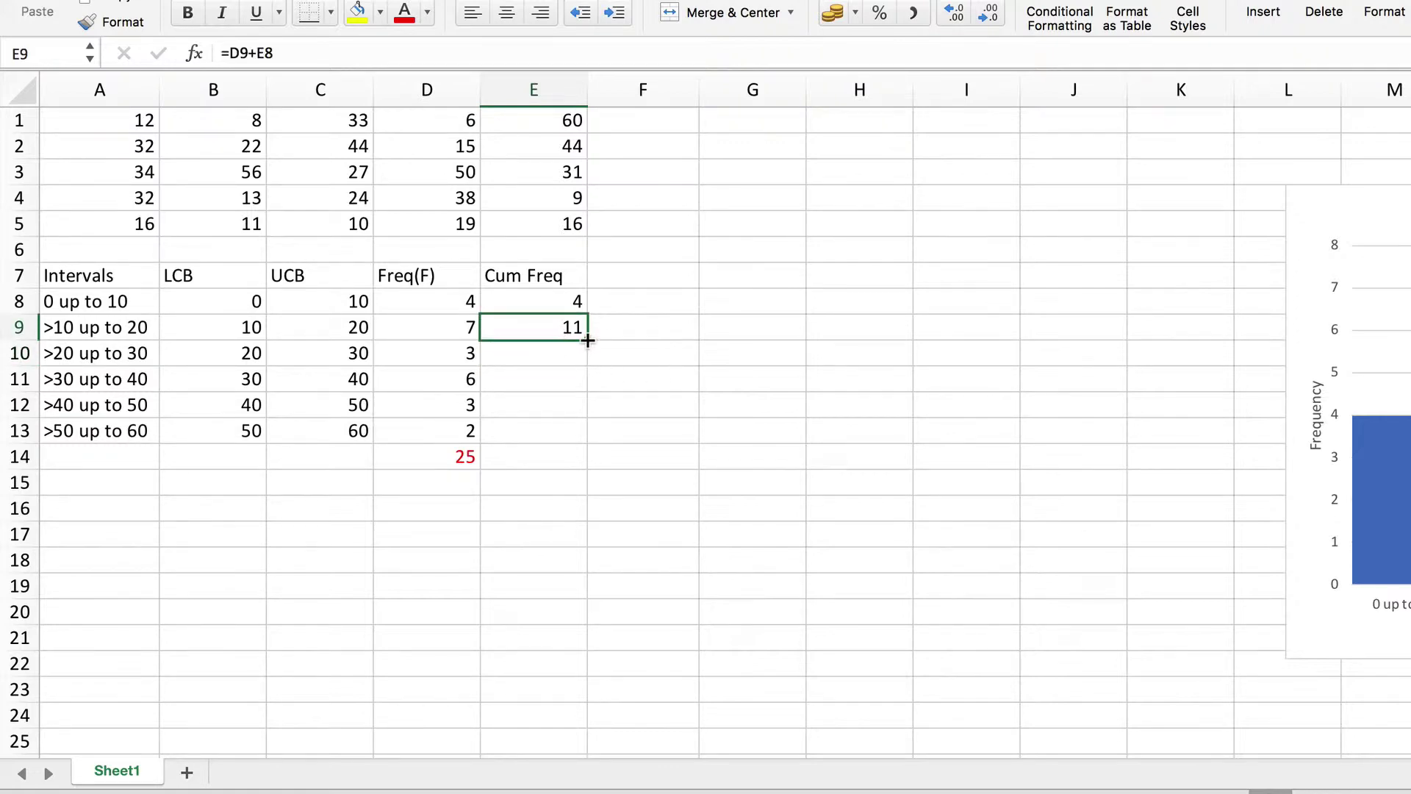
{"action": "left_click_drag", "start_coordinate": [587, 340], "coordinate": [584, 447]}
{"action": "left_click", "coordinate": [688, 349]}
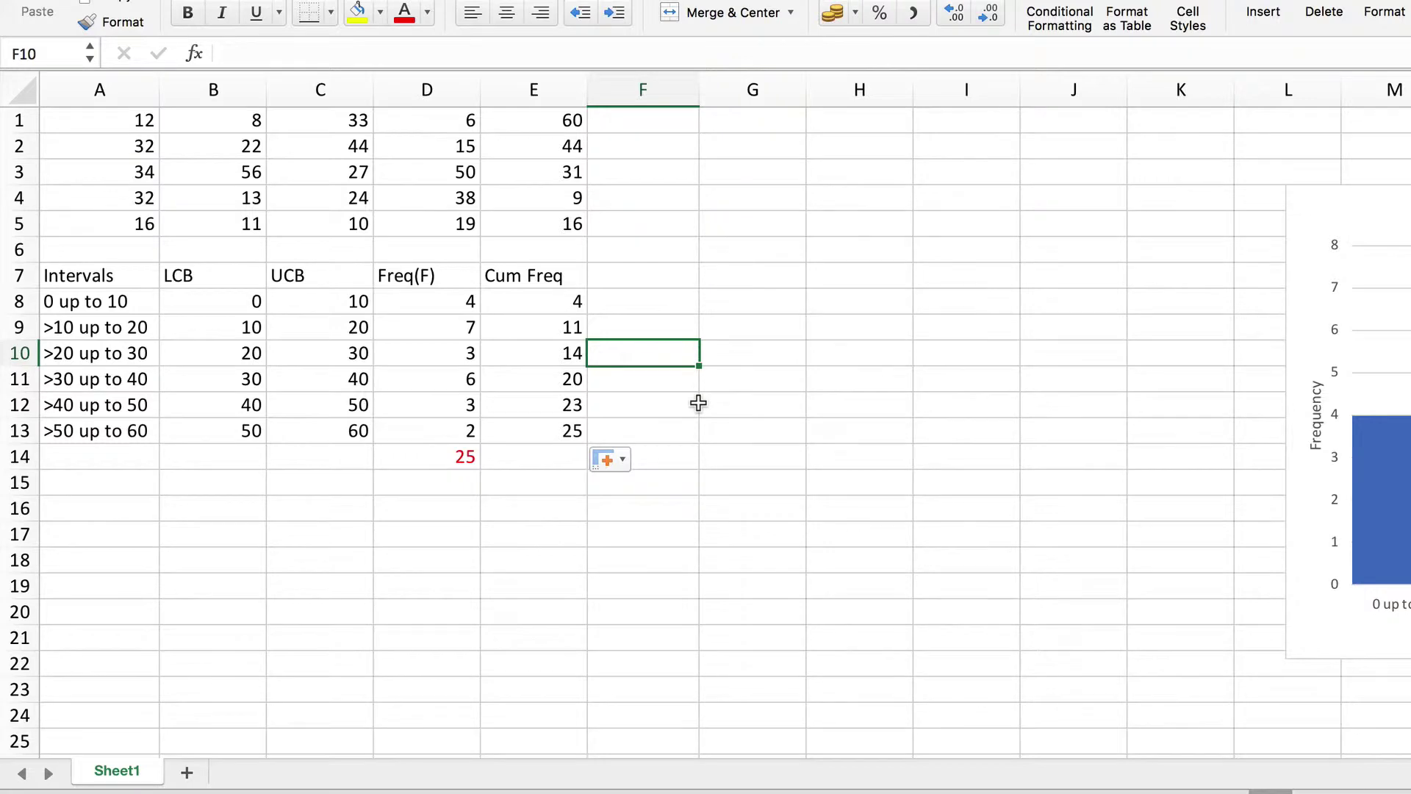
{"action": "left_click", "coordinate": [555, 430]}
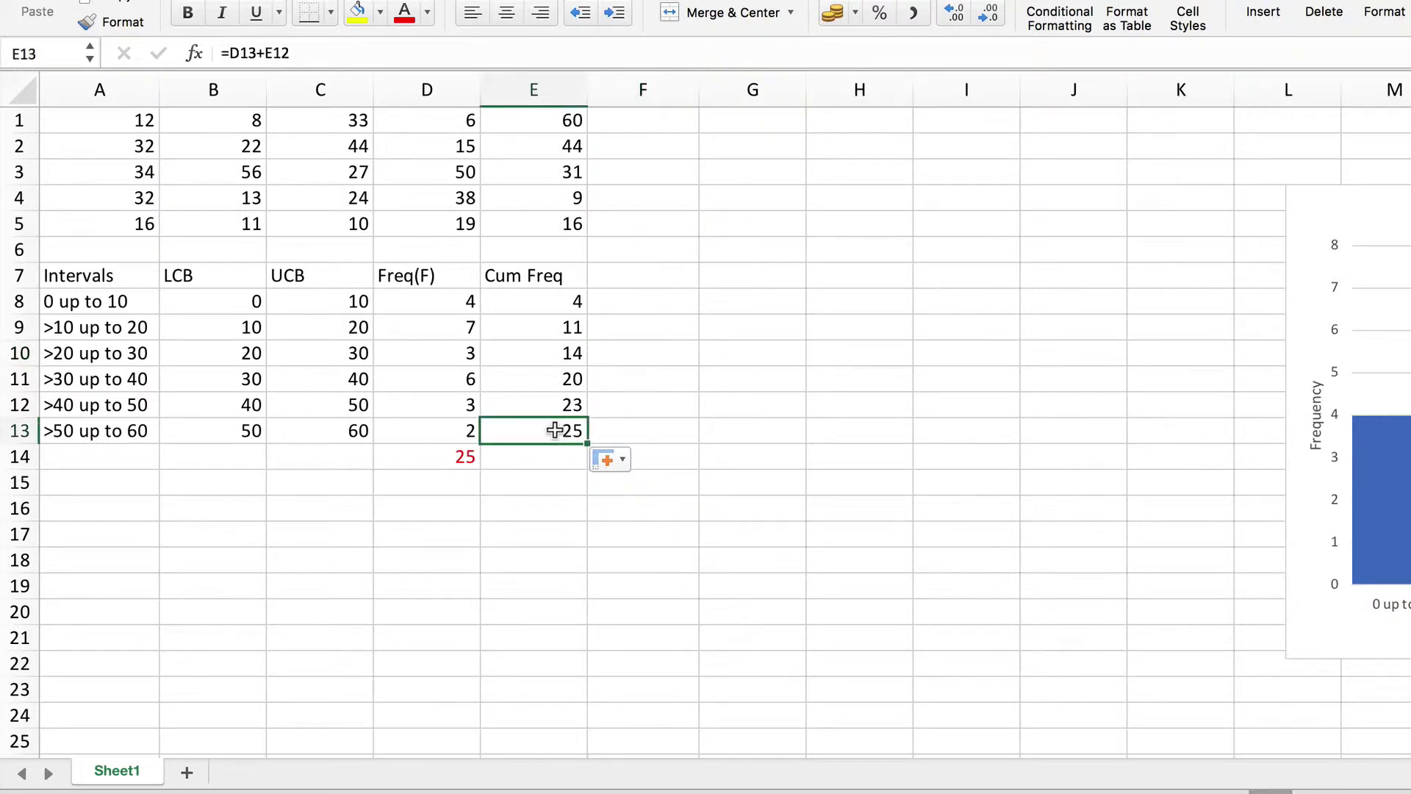
{"action": "left_click", "coordinate": [458, 456]}
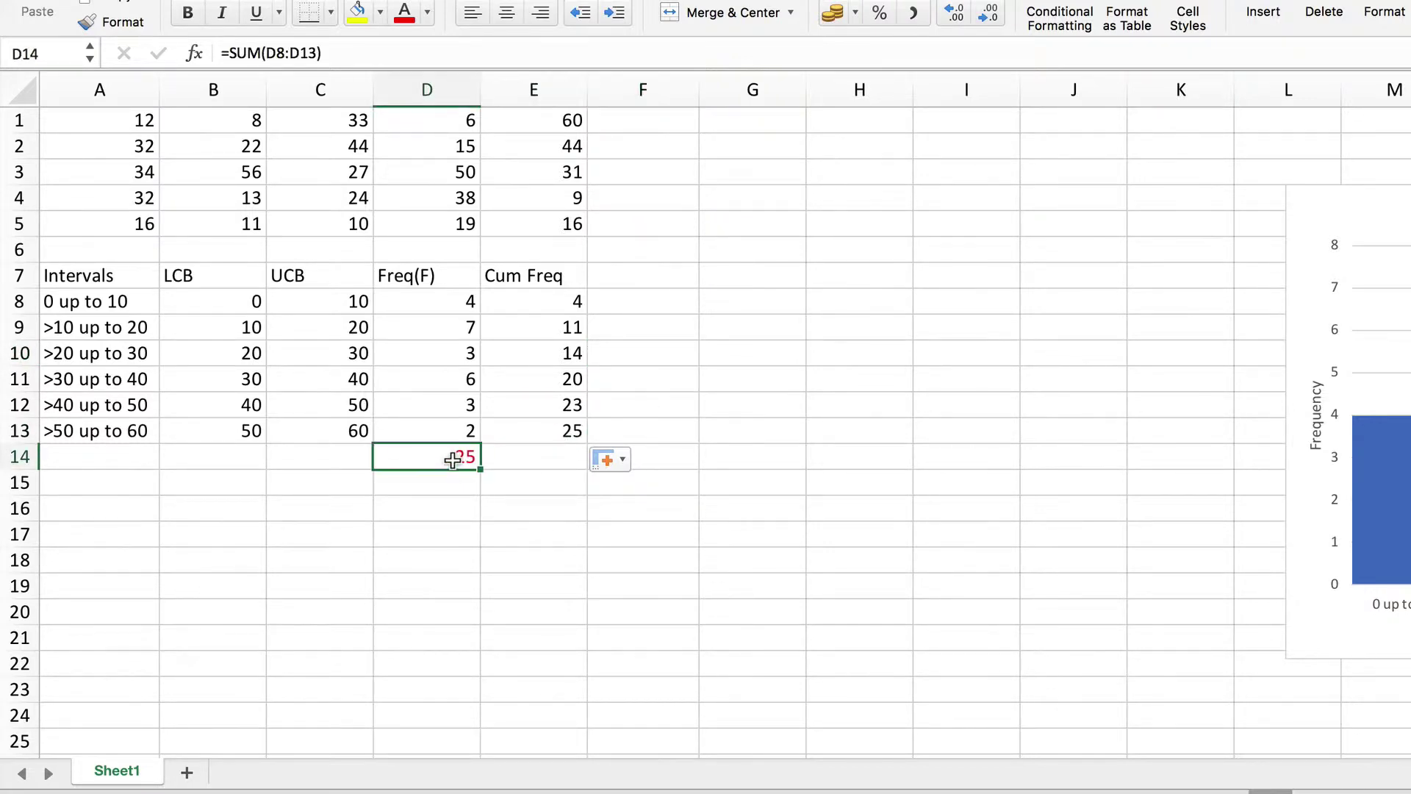
{"action": "left_click", "coordinate": [760, 345]}
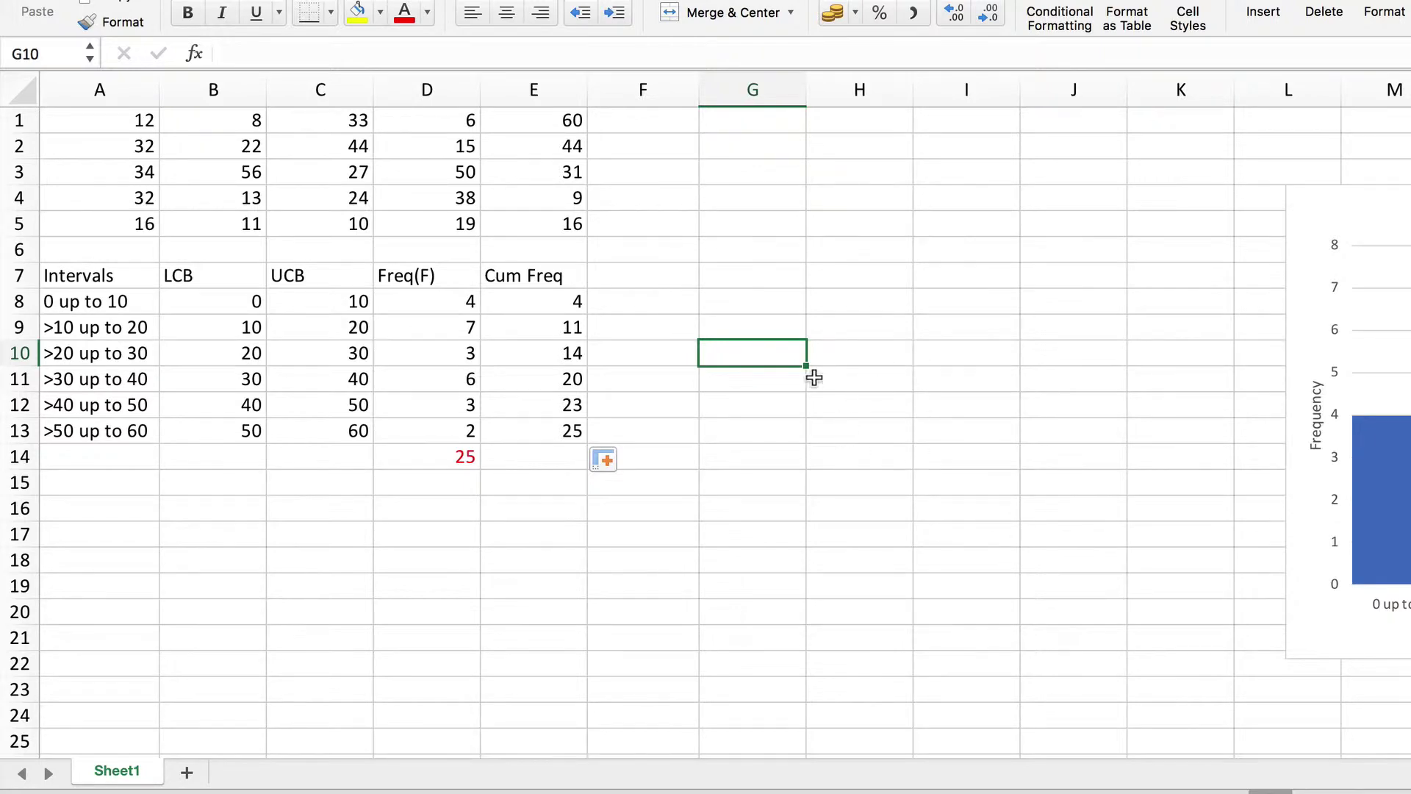
Enter the heading '% Cum Freq' in F7, next to Cum Freq.
{"action": "left_click", "coordinate": [658, 276]}
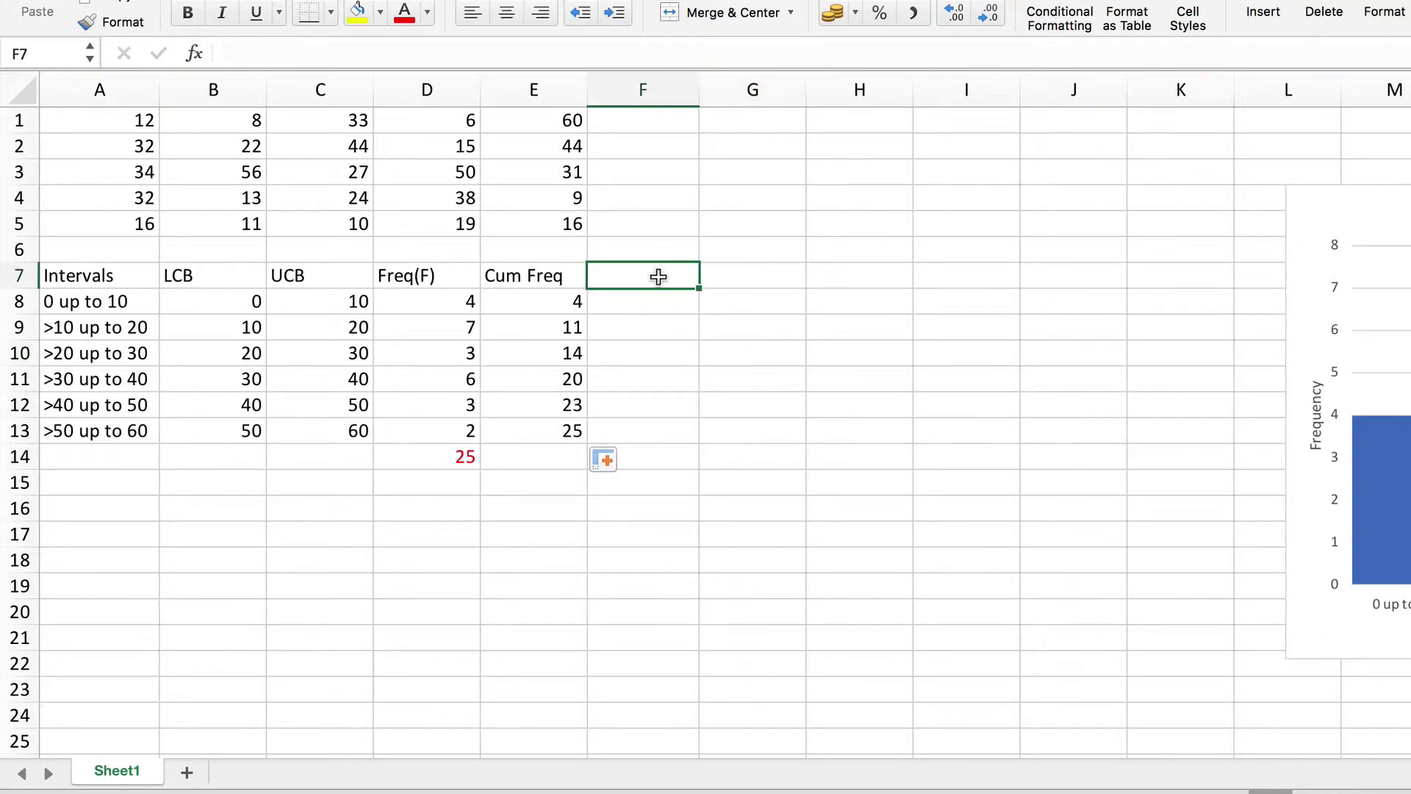
{"action": "type", "text": "%"}
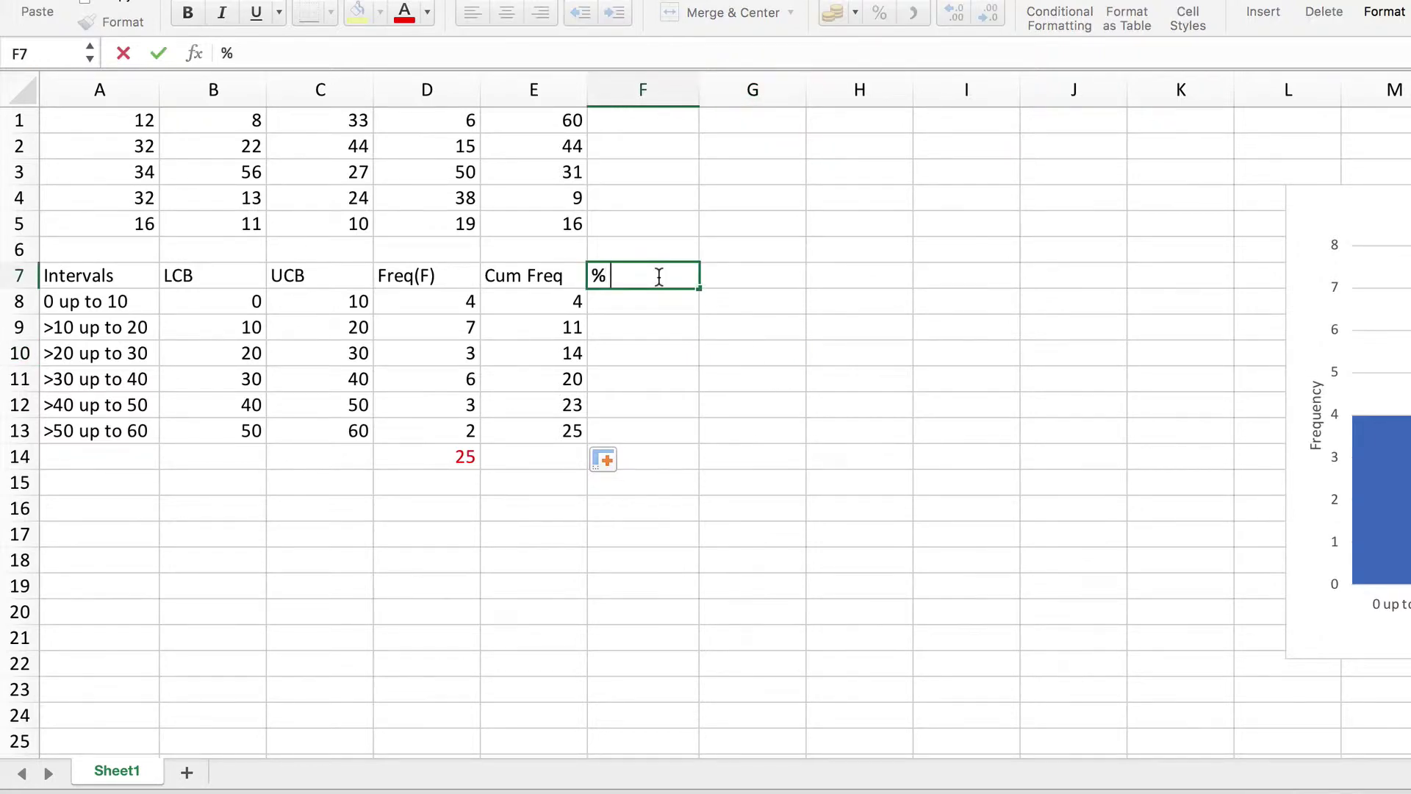
{"action": "type", "text": " Cum Freq"}
{"action": "key", "text": "Return"}
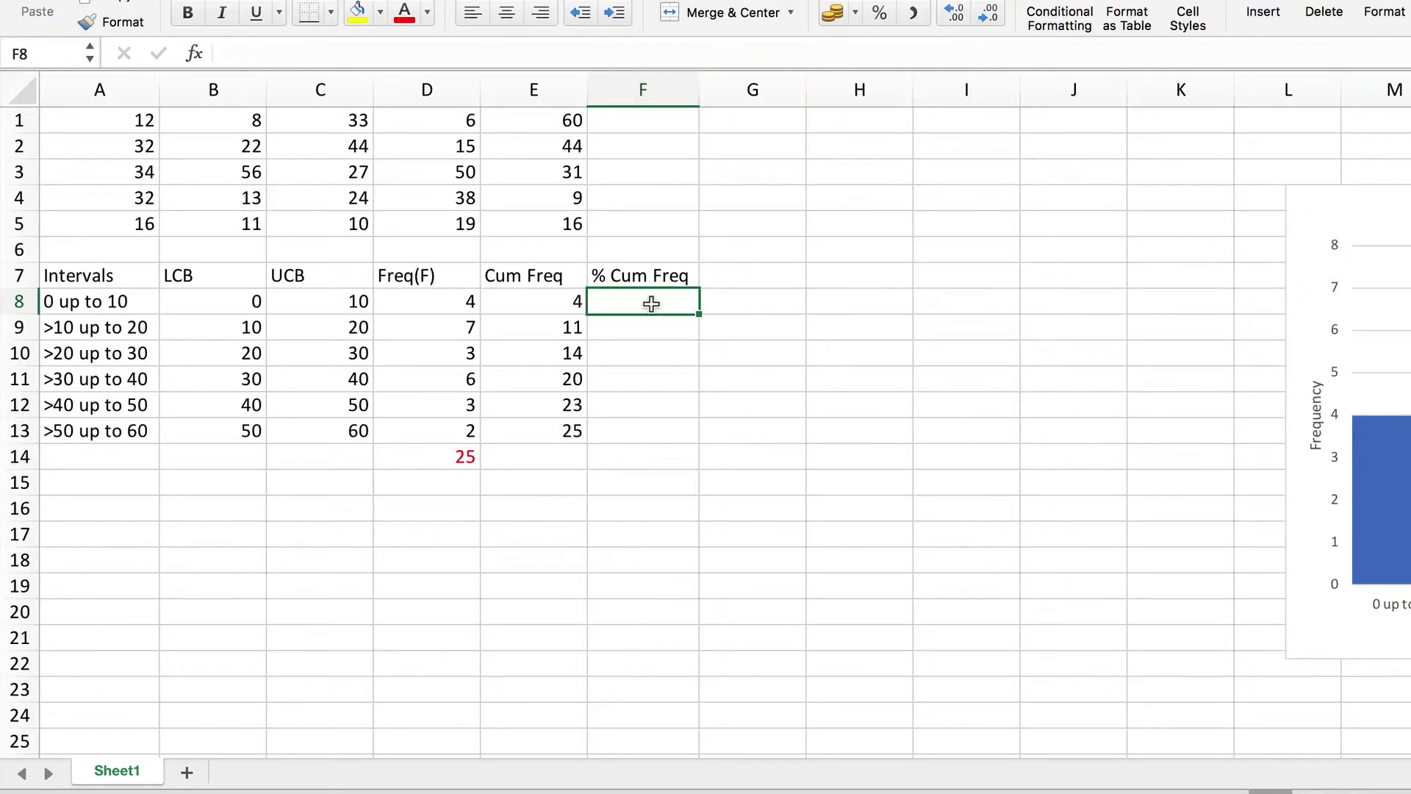
Enter =E8/$E$13*100 in F8 to get the first cumulative percentage, 16.
{"action": "type", "text": "="}
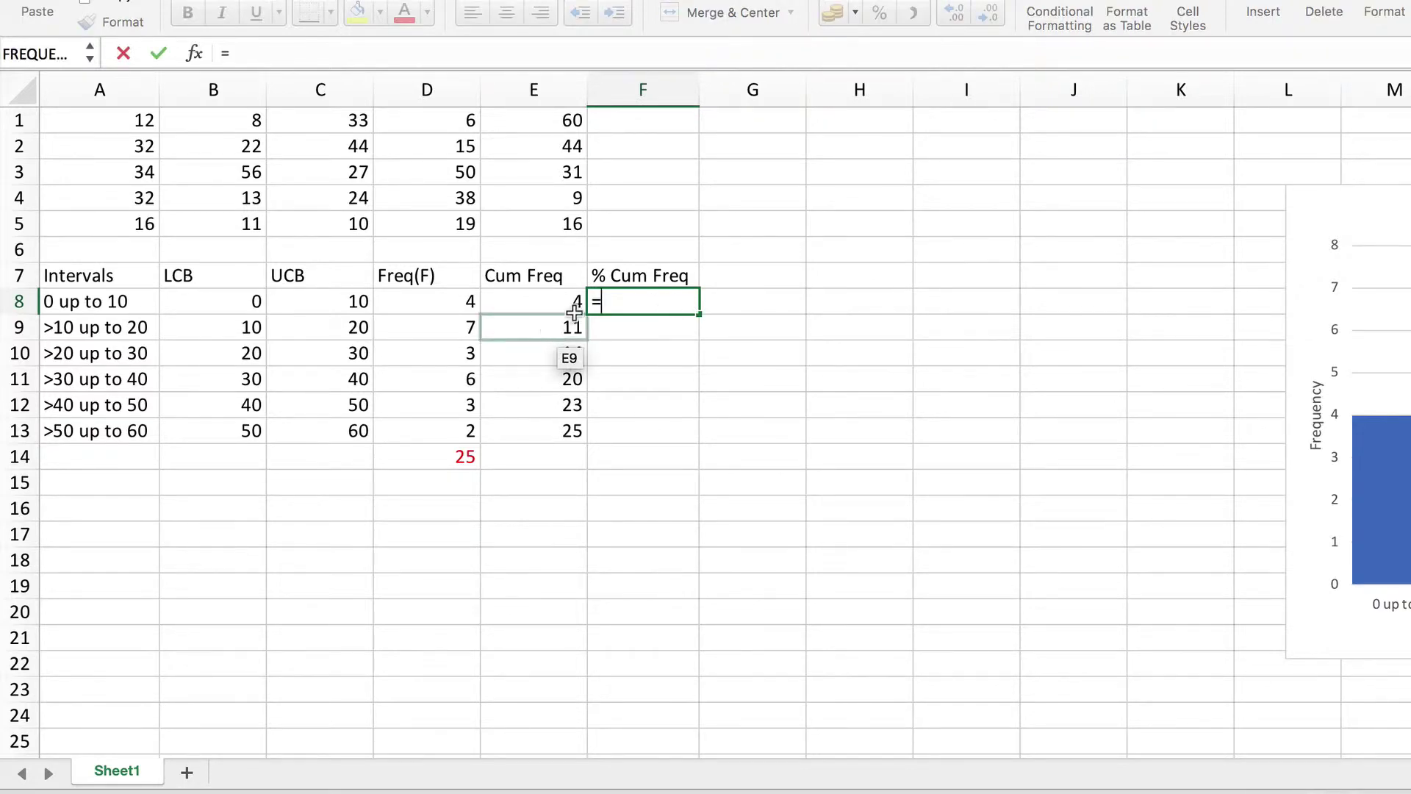
{"action": "left_click", "coordinate": [556, 301]}
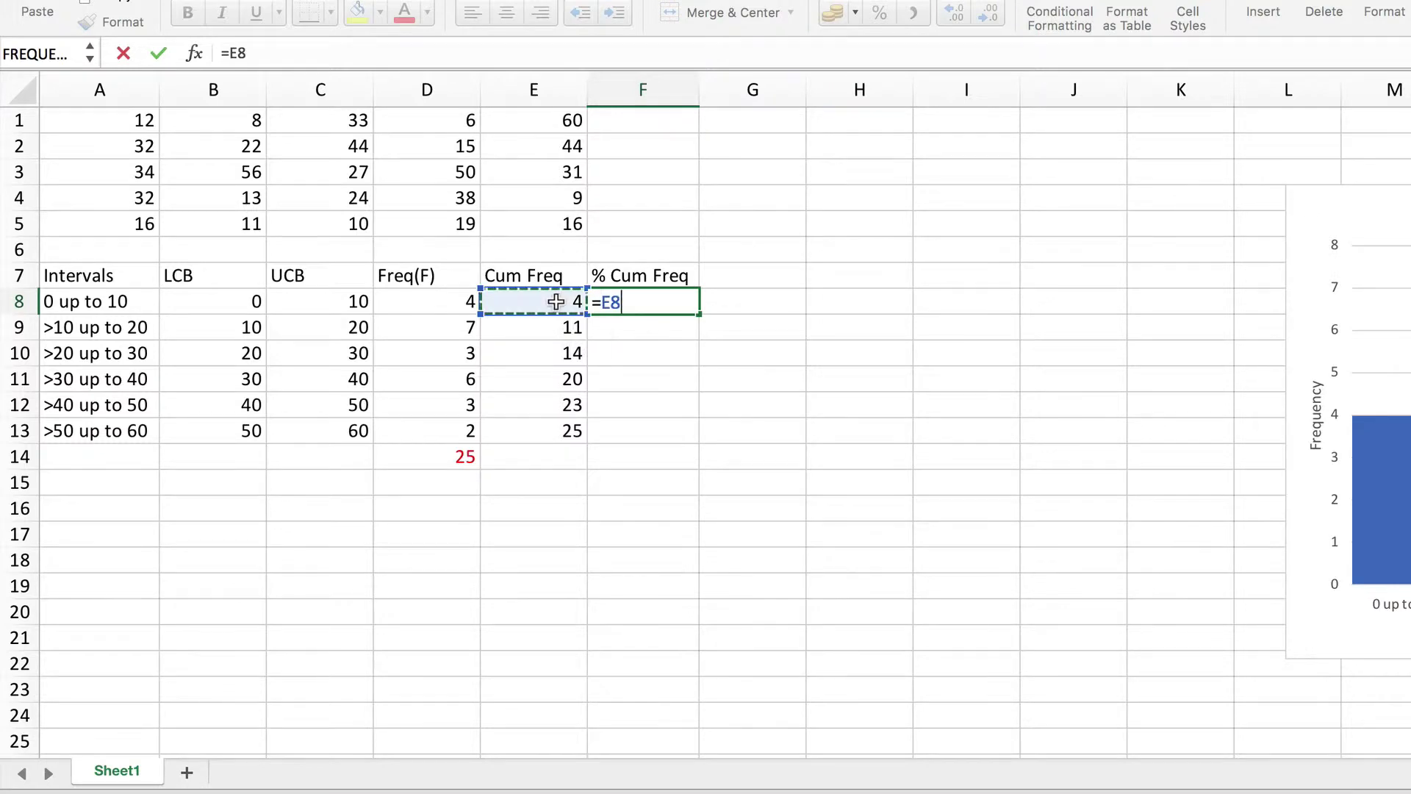
{"action": "type", "text": "/"}
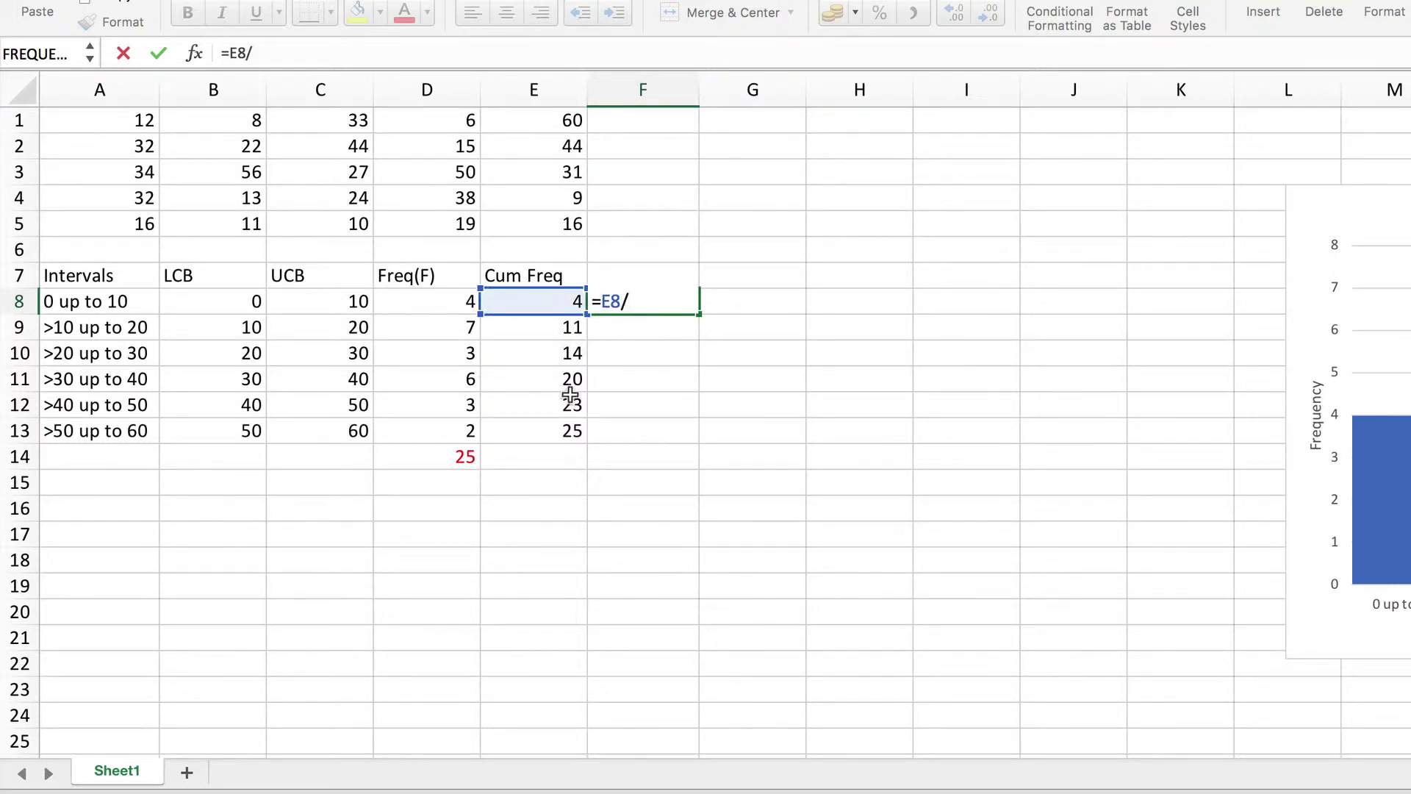
{"action": "left_click", "coordinate": [552, 429]}
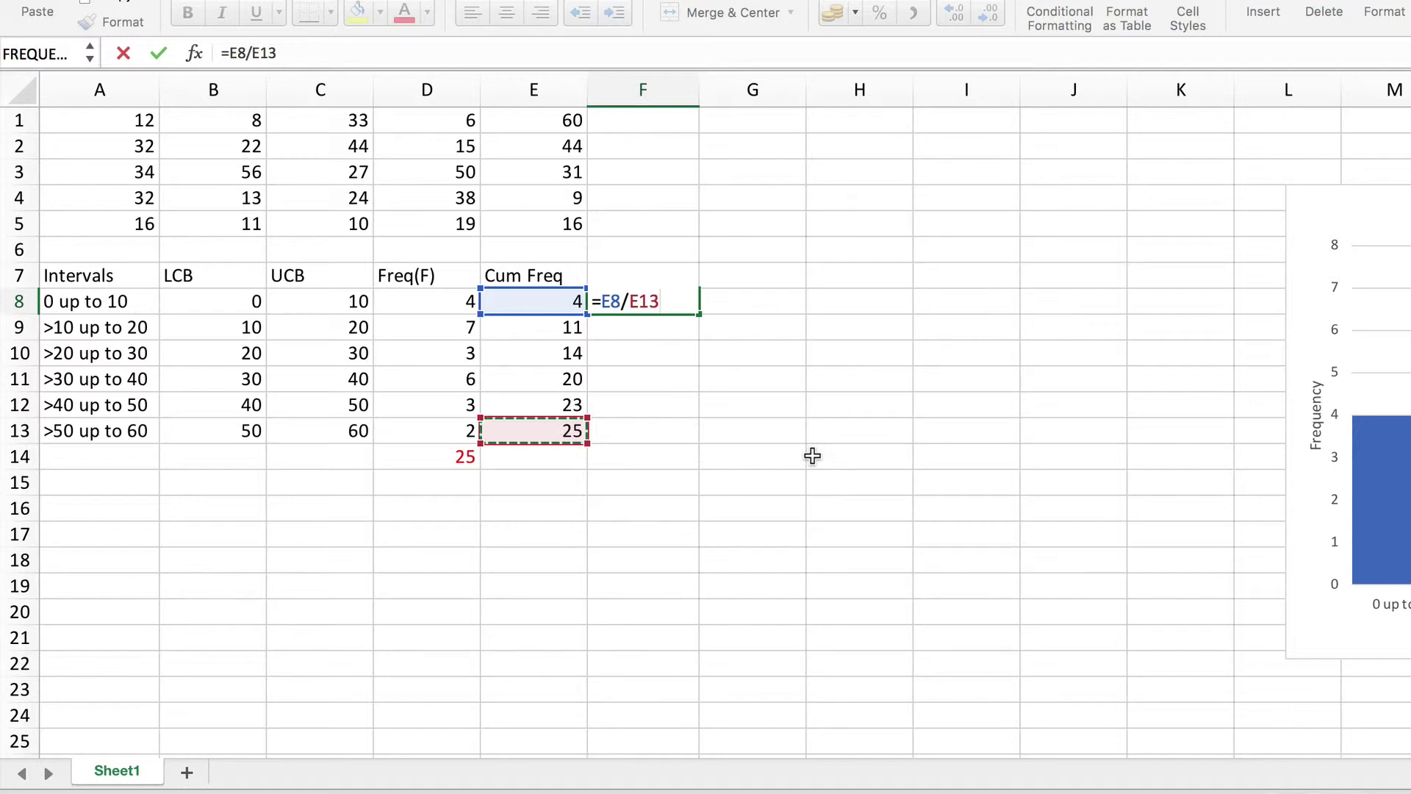
{"action": "key", "text": "F4"}
{"action": "type", "text": "*100"}
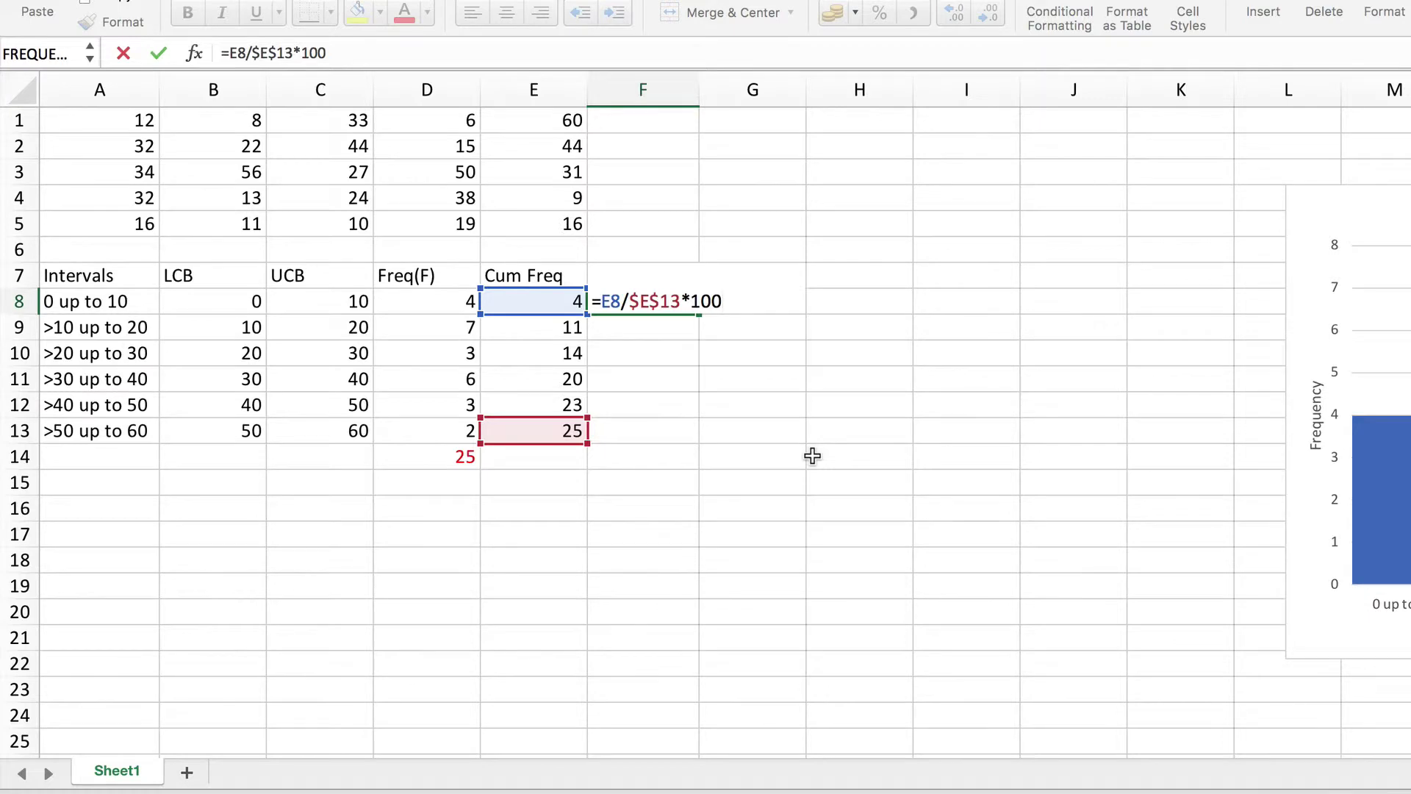
{"action": "key", "text": "Return"}
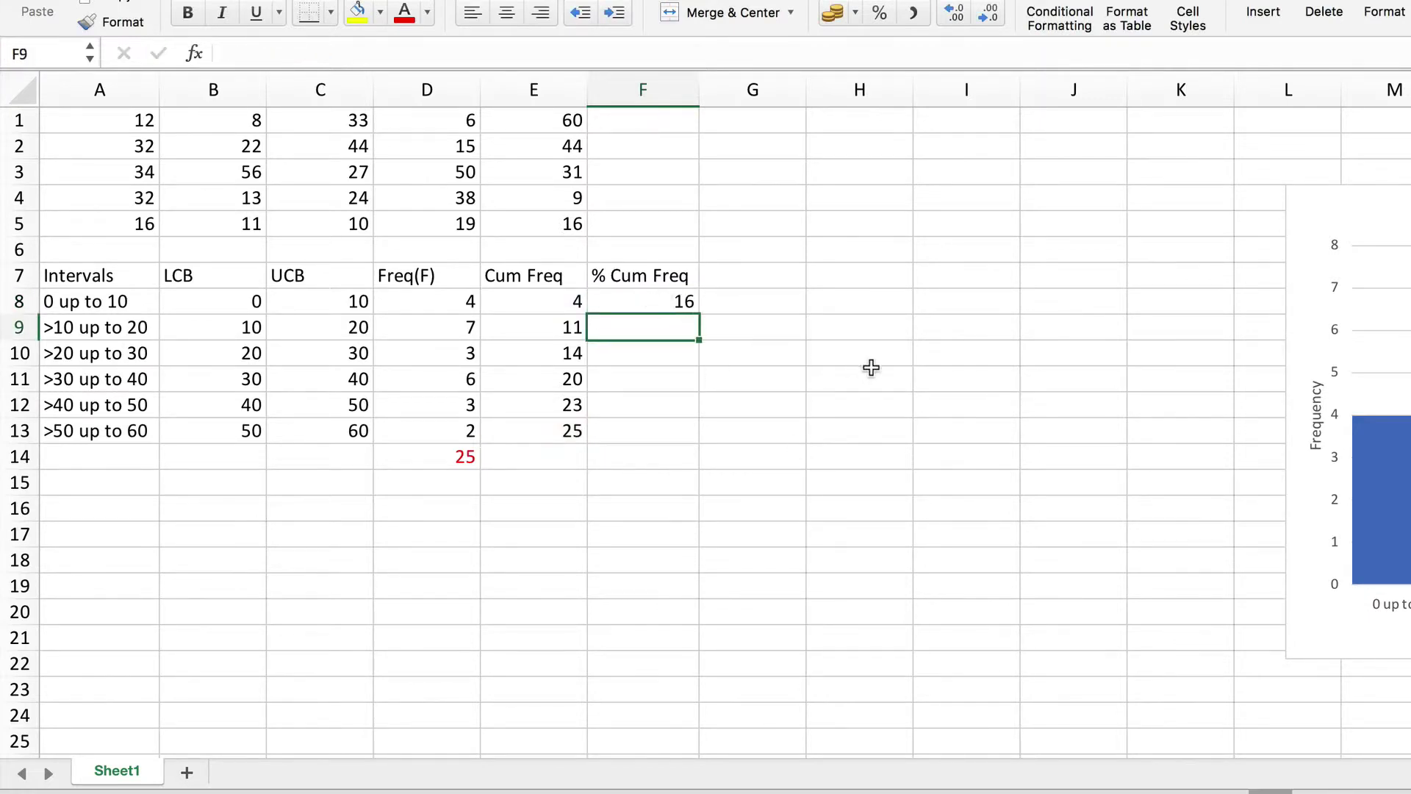
Fill the percentage formula down to F13, giving 44, 56, 80, 92 and 100.
{"action": "left_click", "coordinate": [657, 301]}
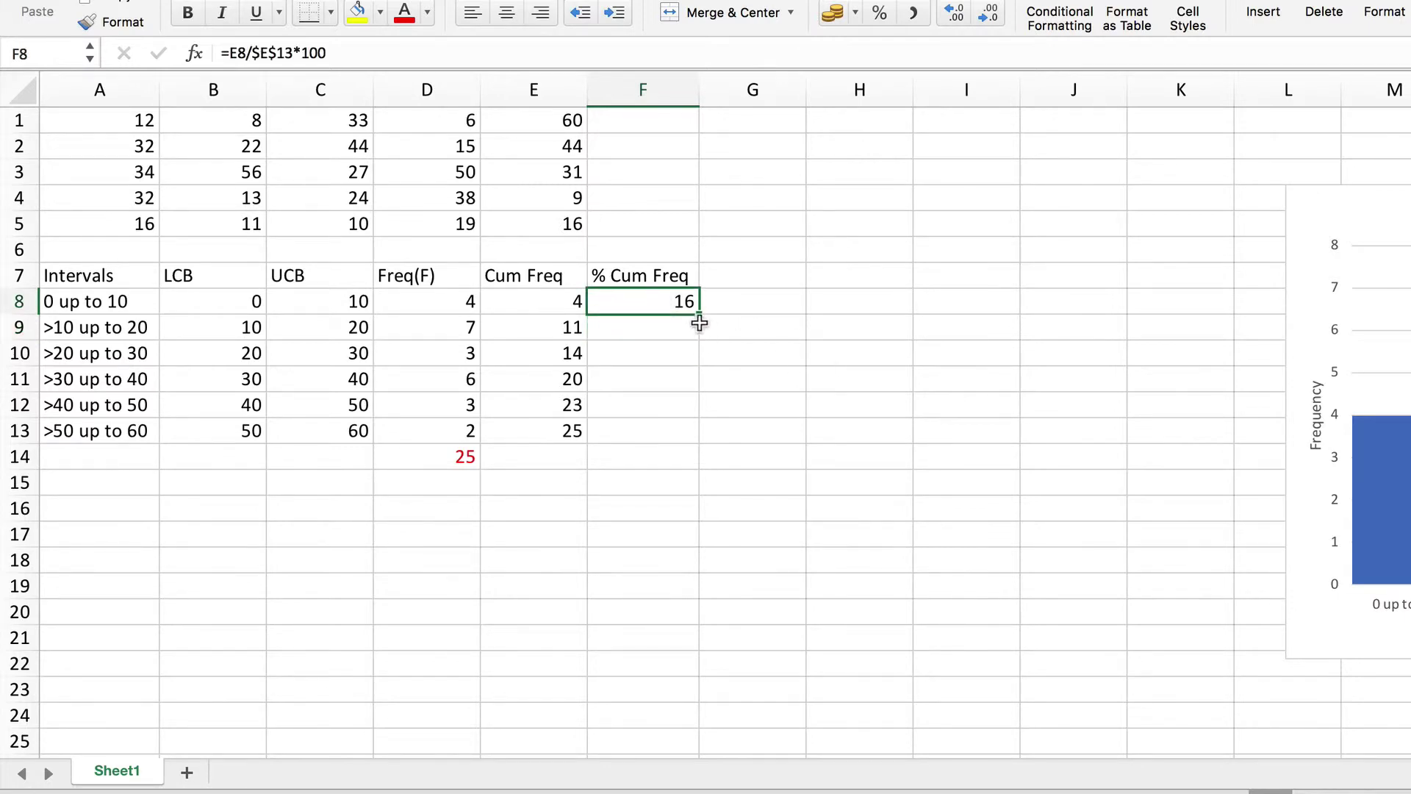
{"action": "left_click_drag", "start_coordinate": [699, 312], "coordinate": [687, 436]}
{"action": "left_click", "coordinate": [894, 326]}
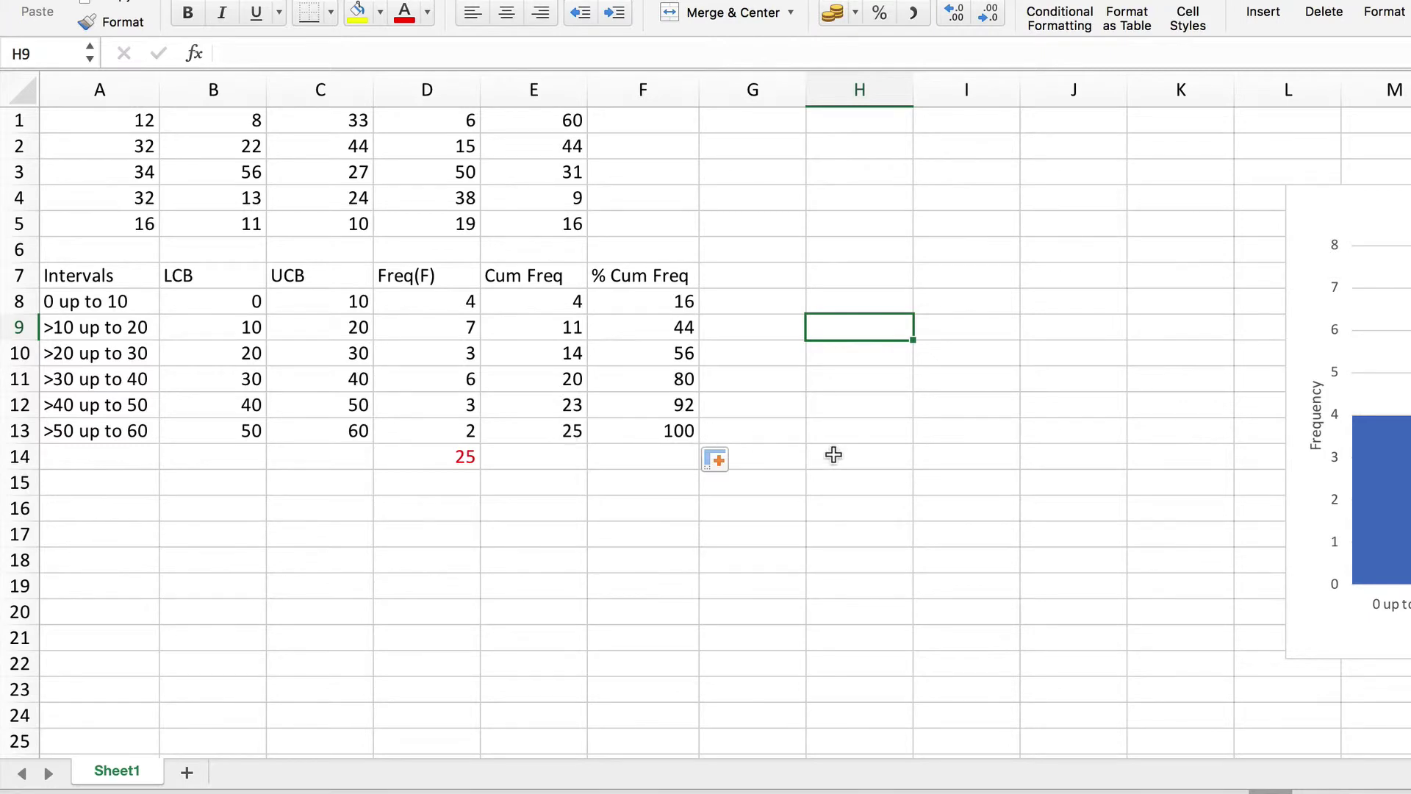
{"action": "left_click", "coordinate": [647, 431]}
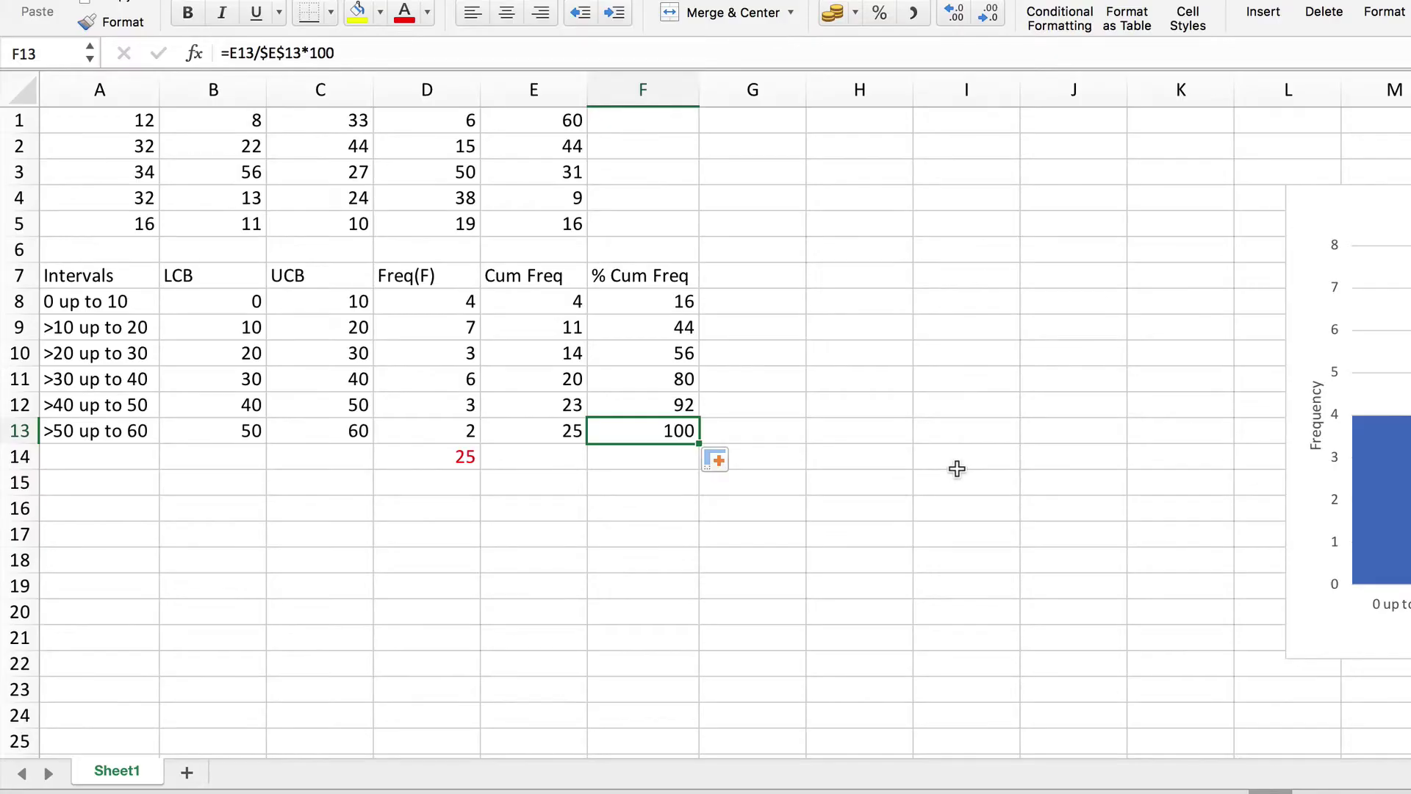
{"action": "left_click", "coordinate": [957, 468]}
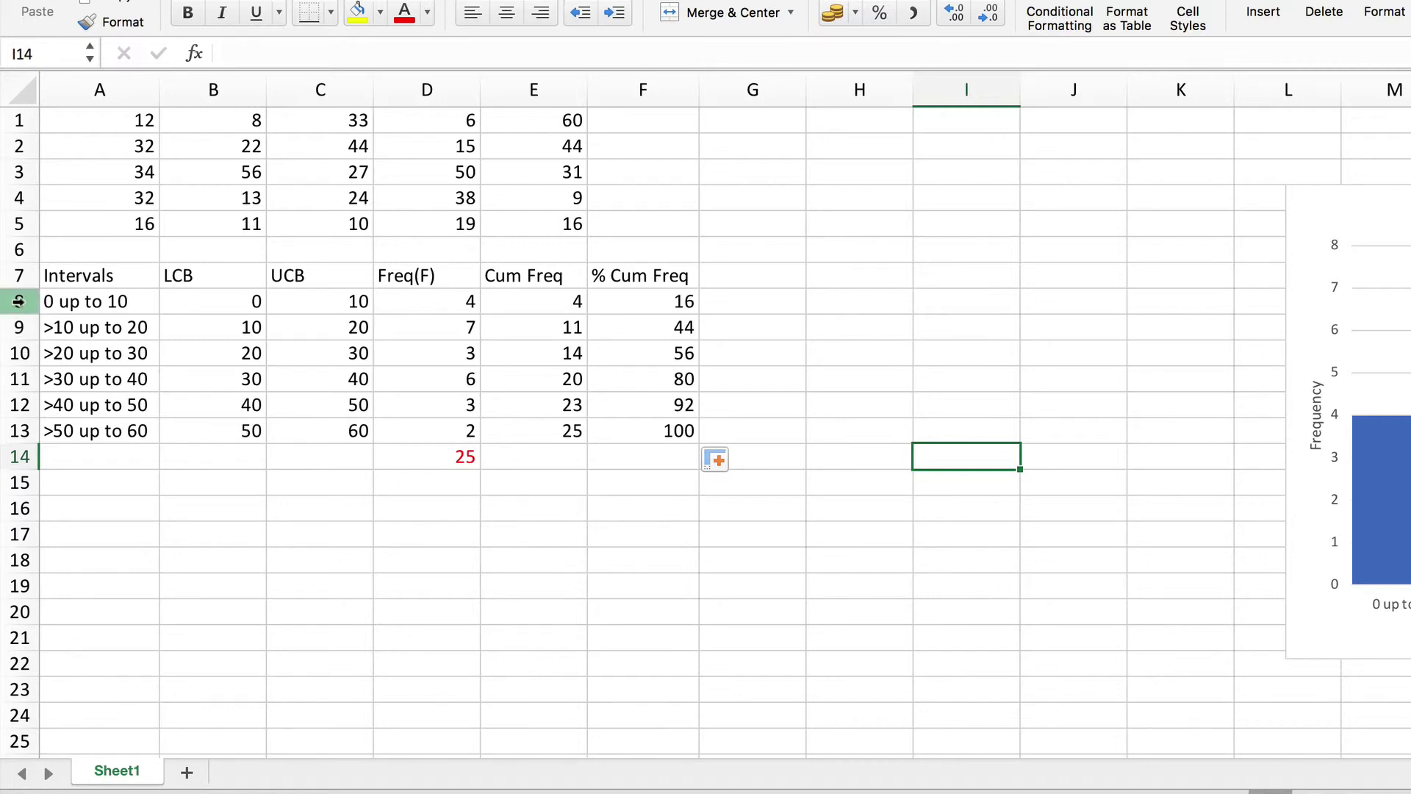
Insert a row above the first interval with 0 as UCB and 0 as % Cum Freq.
{"action": "right_click", "coordinate": [18, 302]}
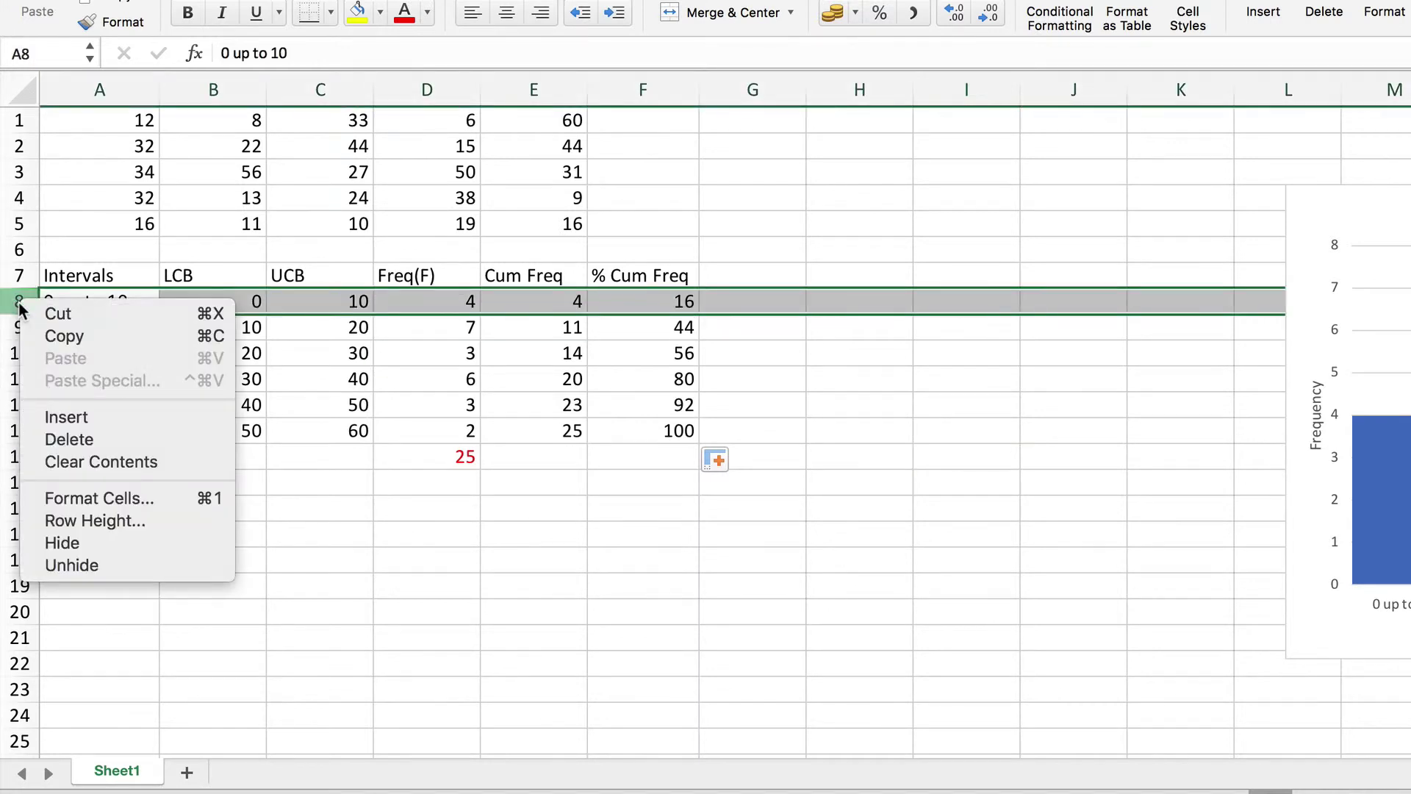
{"action": "left_click", "coordinate": [114, 419]}
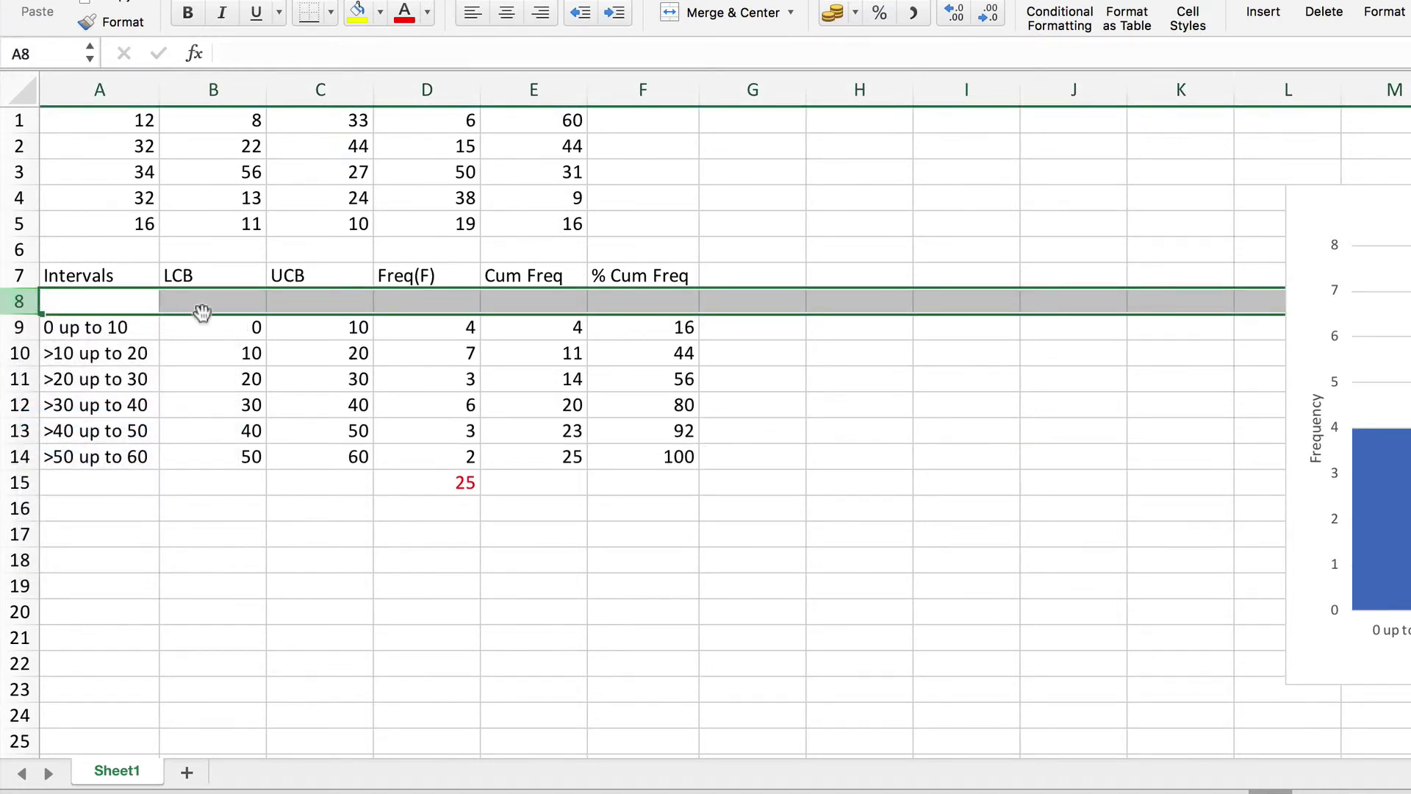
{"action": "left_click", "coordinate": [349, 300]}
{"action": "type", "text": "0"}
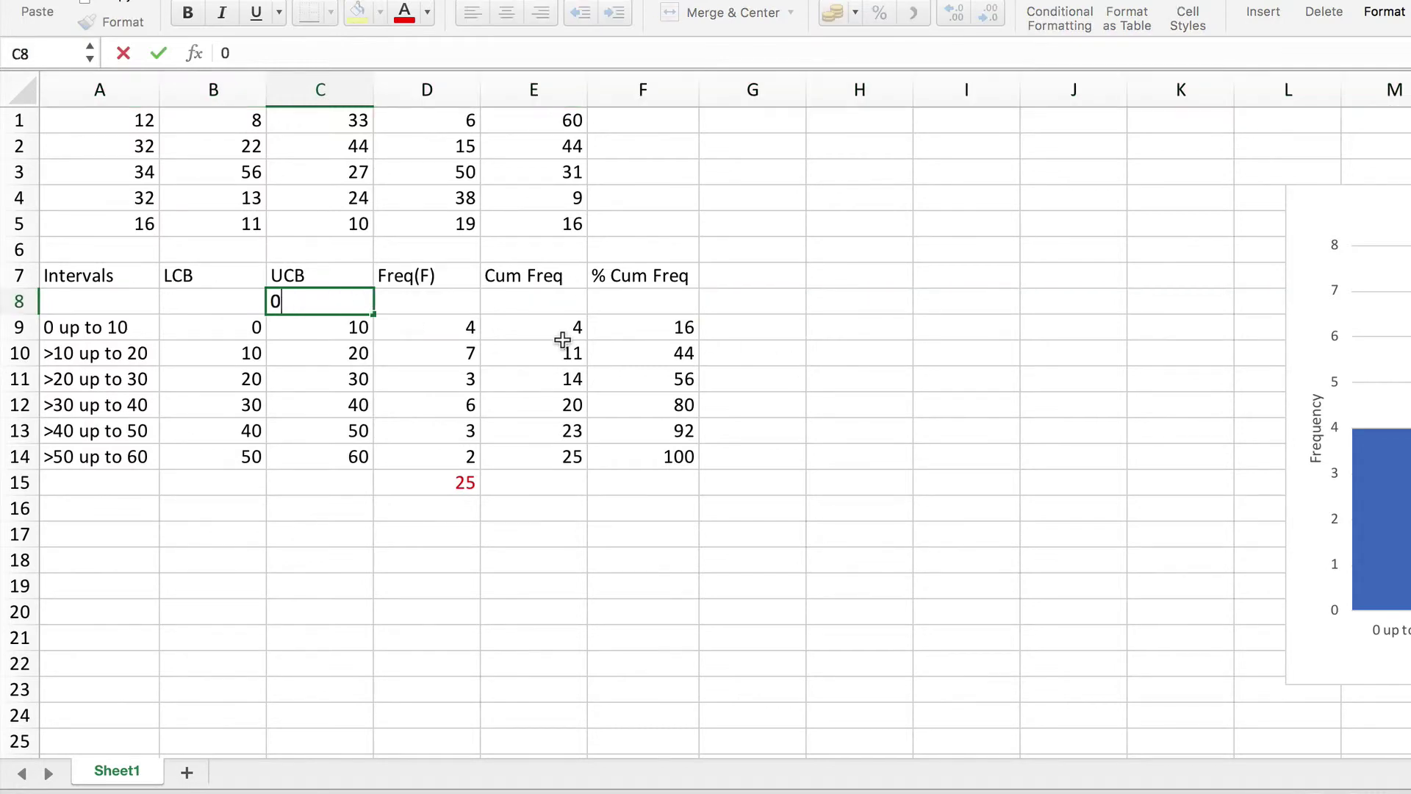
{"action": "left_click", "coordinate": [668, 304]}
{"action": "type", "text": "0"}
{"action": "key", "text": "Return"}
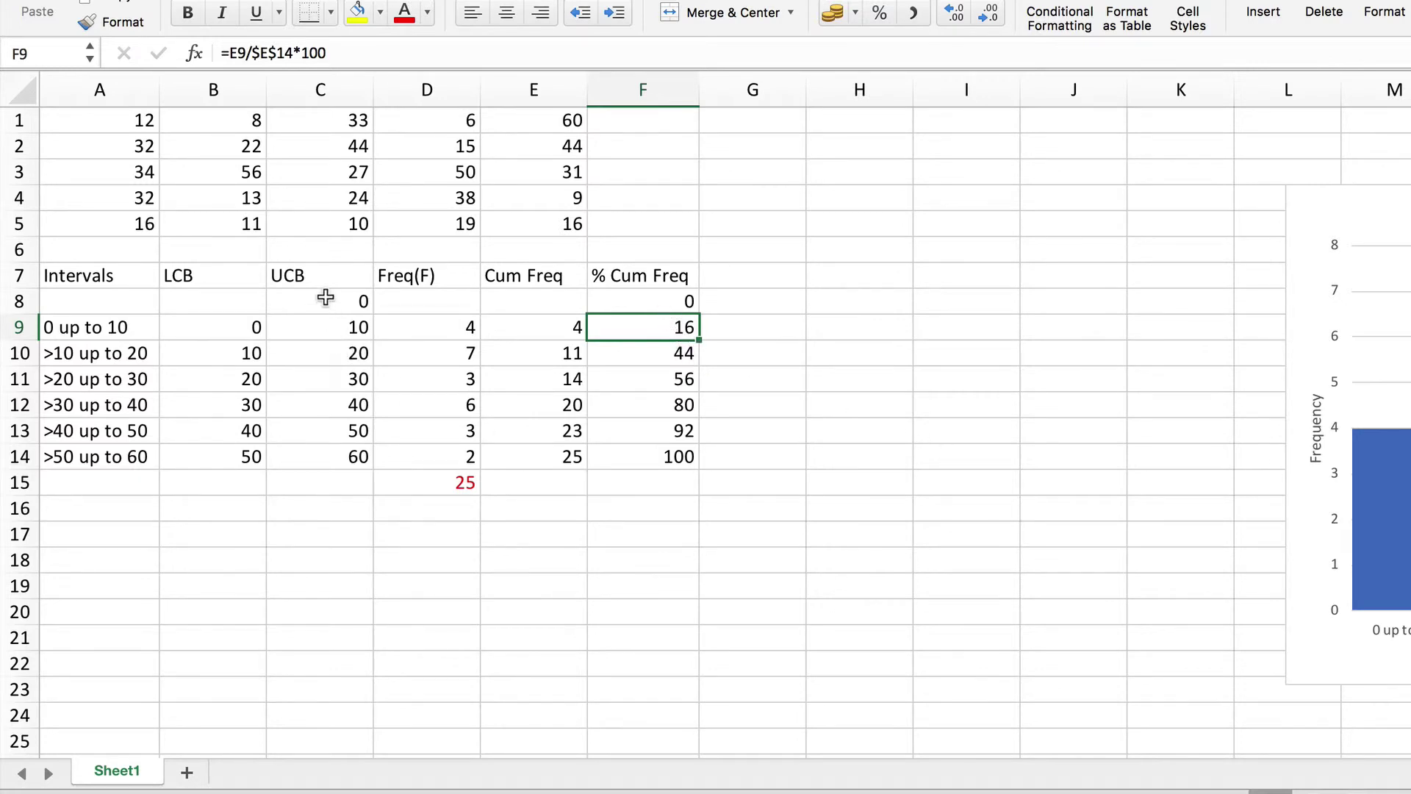
Select UCB values C8:C14 plus % Cum Freq values F8:F14 as chart data.
{"action": "left_click_drag", "start_coordinate": [326, 297], "coordinate": [340, 451]}
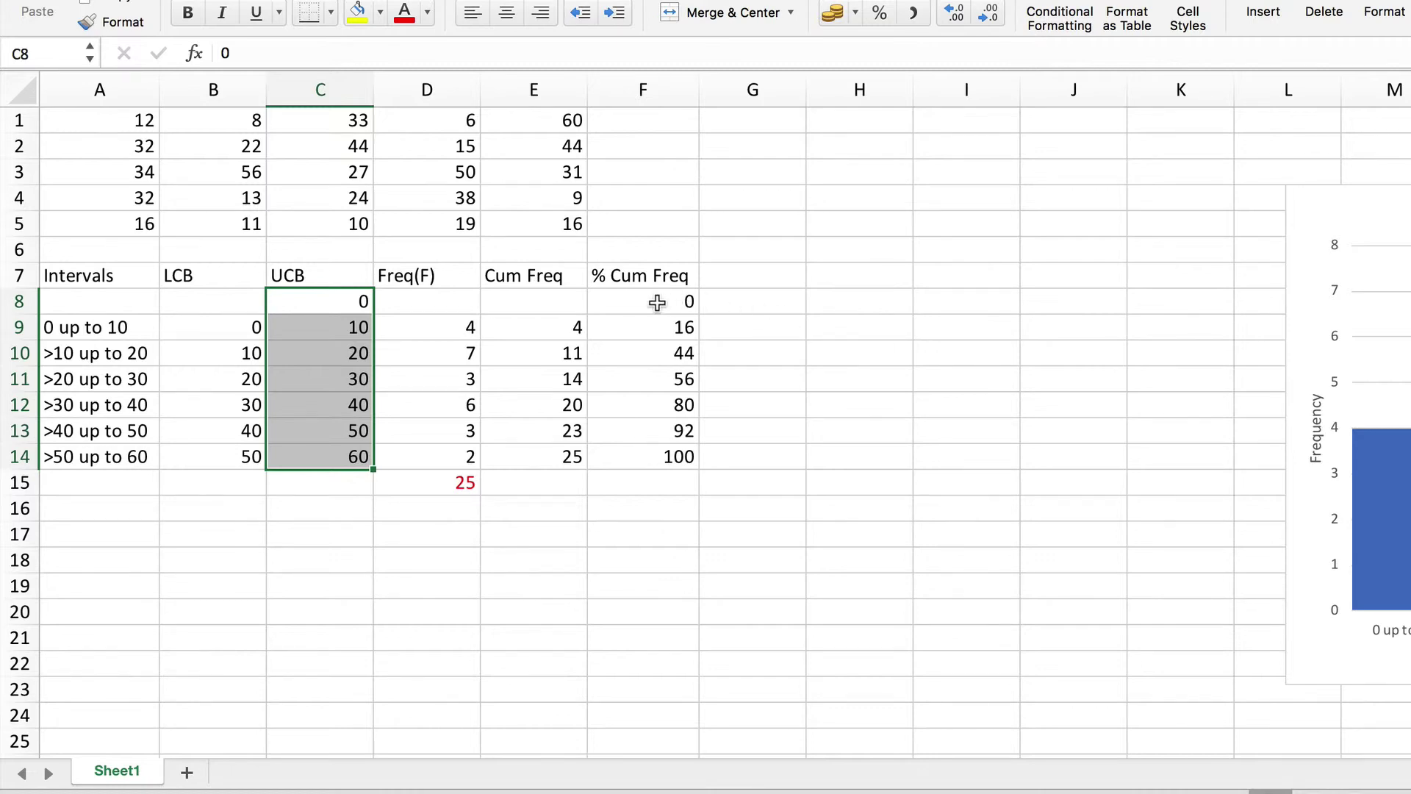
{"action": "left_click_drag", "start_coordinate": [658, 302], "coordinate": [657, 461]}
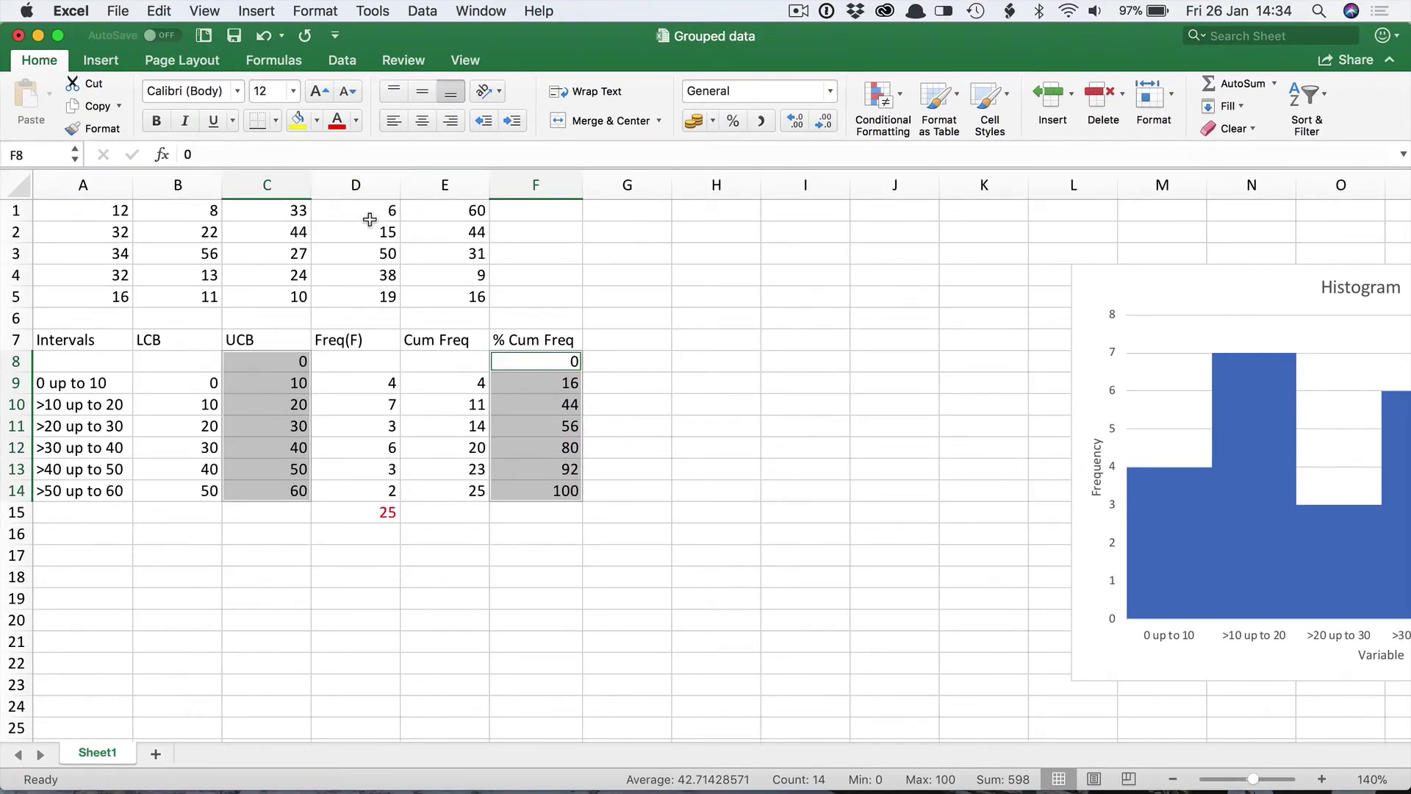
Insert a Scatter with Smooth Lines and Markers chart from the selected data.
{"action": "left_click", "coordinate": [102, 62]}
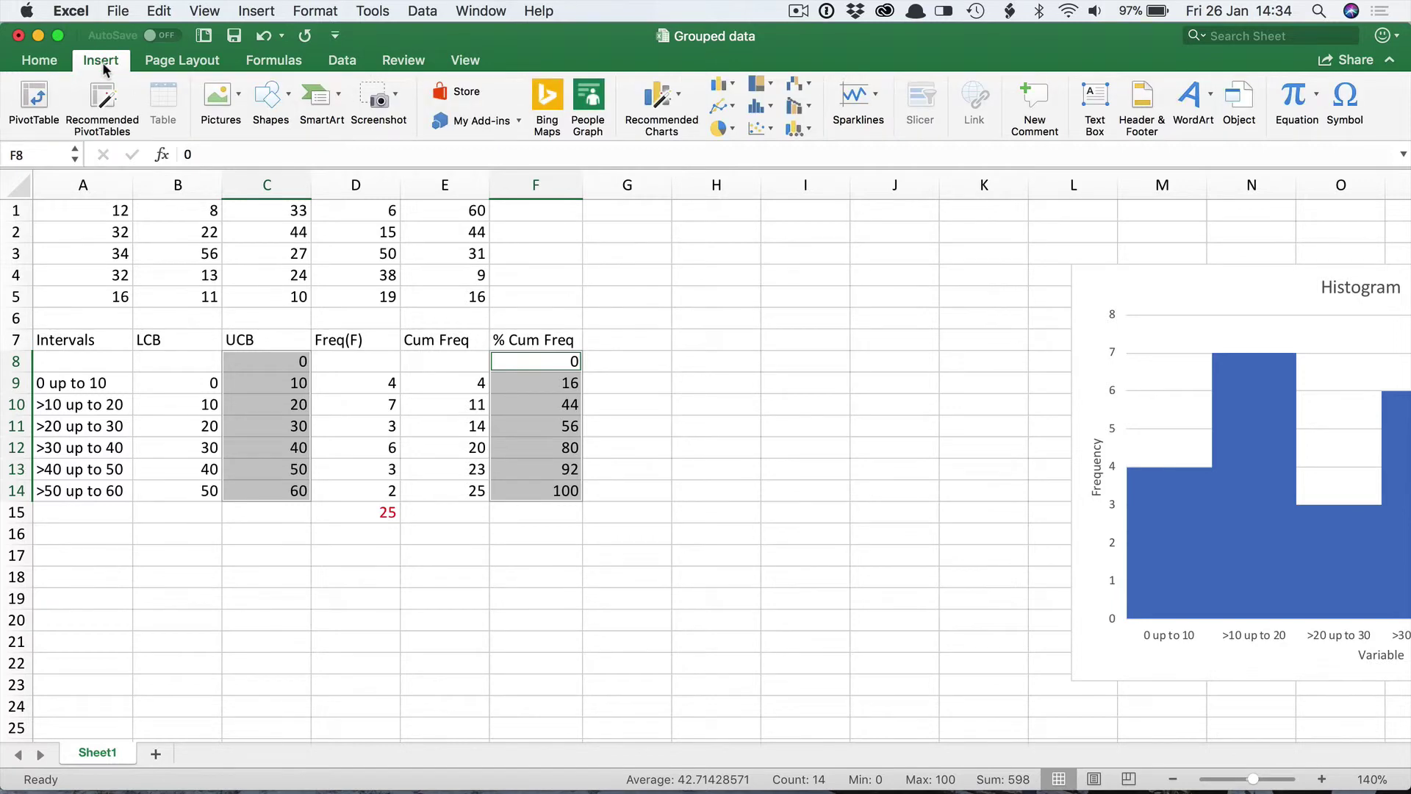
{"action": "left_click", "coordinate": [760, 130]}
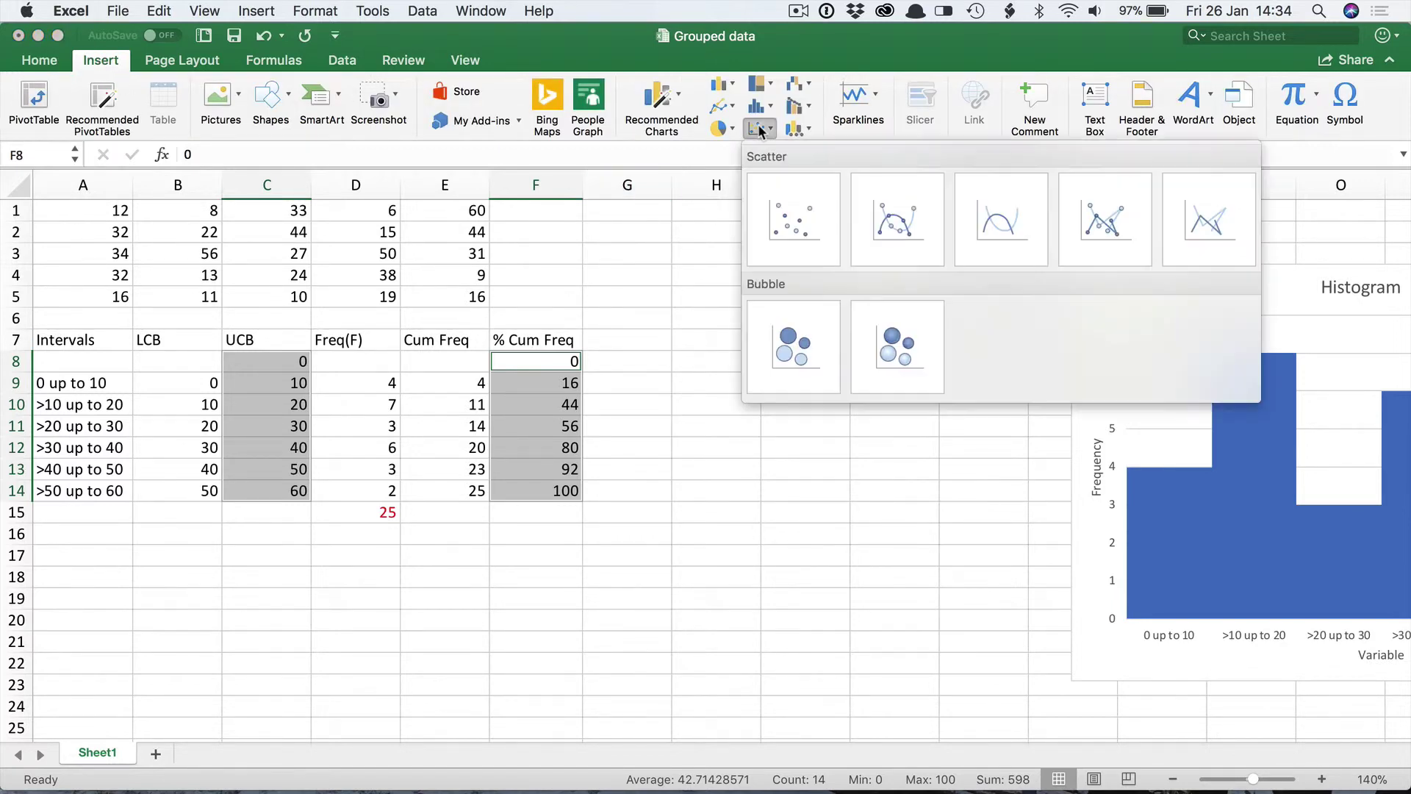
{"action": "left_click", "coordinate": [892, 215]}
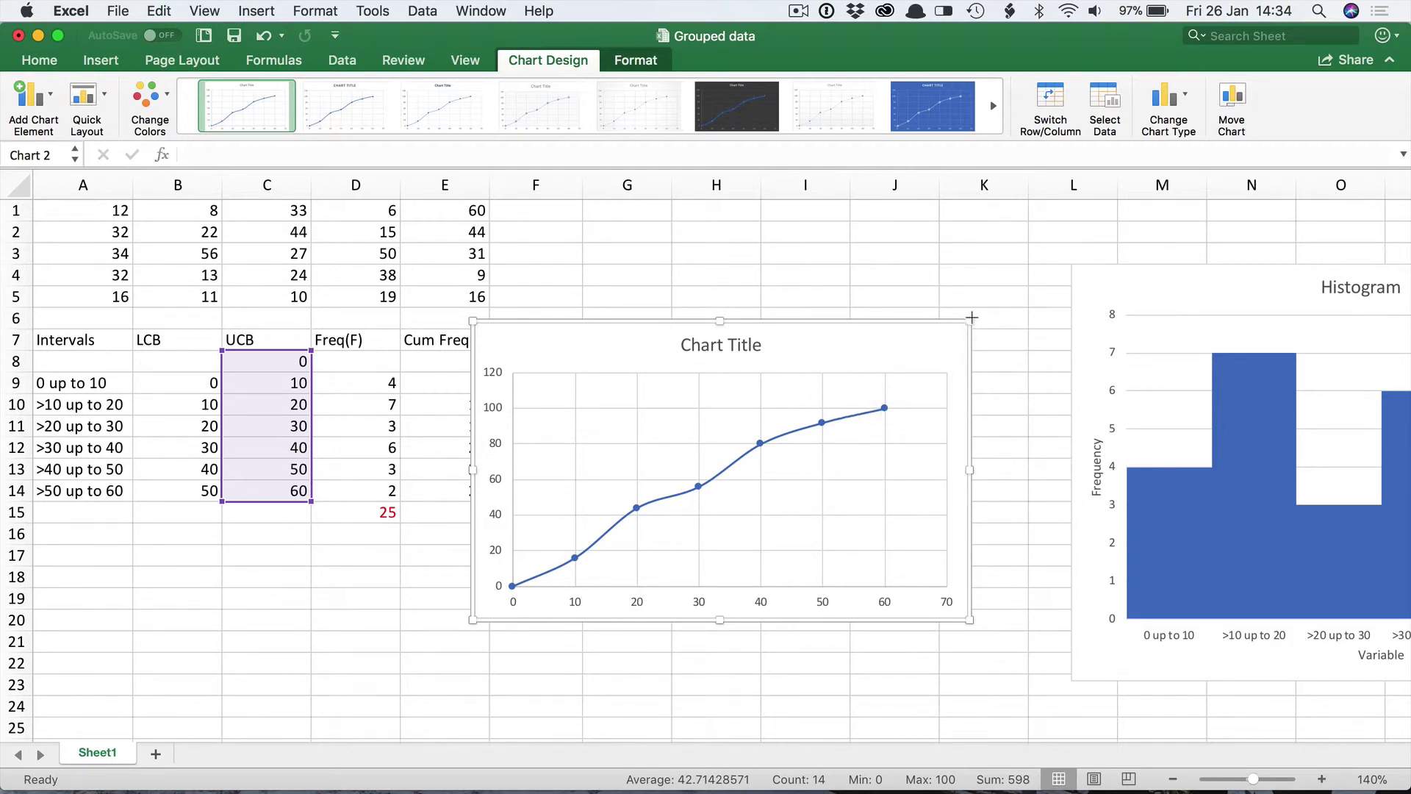
Enlarge the chart, make it taller and position it right beside the table.
{"action": "left_click_drag", "start_coordinate": [966, 324], "coordinate": [1046, 258]}
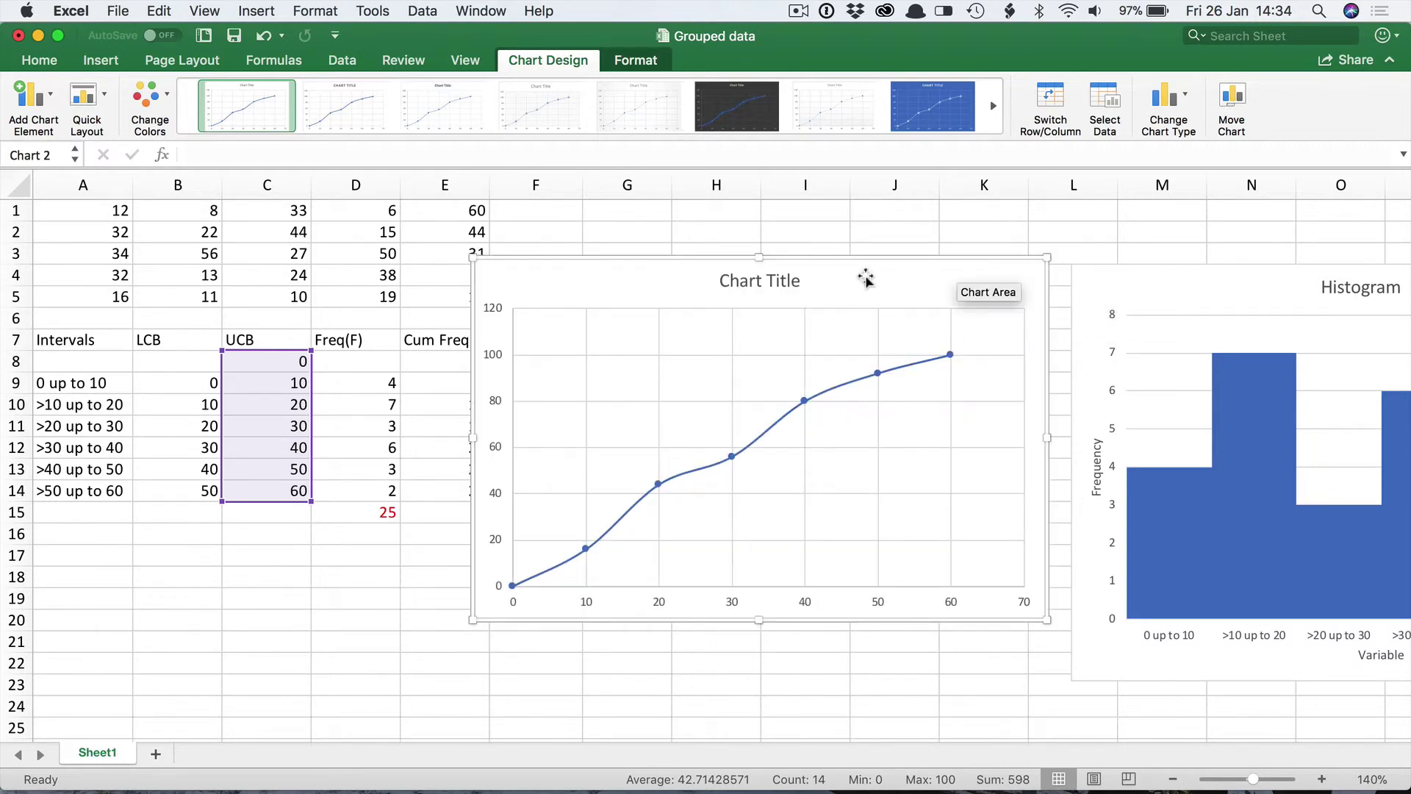
{"action": "left_click_drag", "start_coordinate": [865, 278], "coordinate": [909, 272]}
{"action": "left_click_drag", "start_coordinate": [806, 615], "coordinate": [807, 655]}
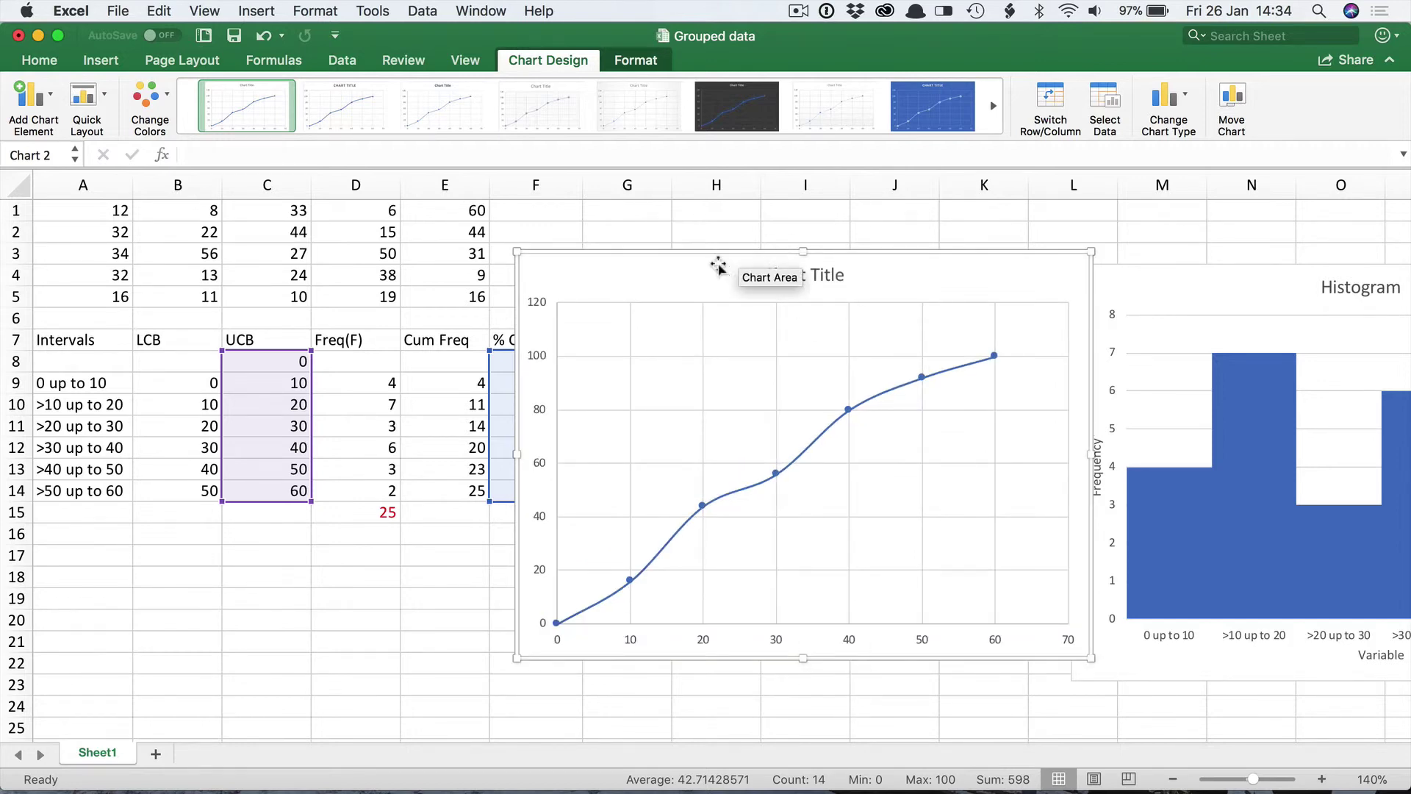
{"action": "left_click_drag", "start_coordinate": [696, 271], "coordinate": [782, 246]}
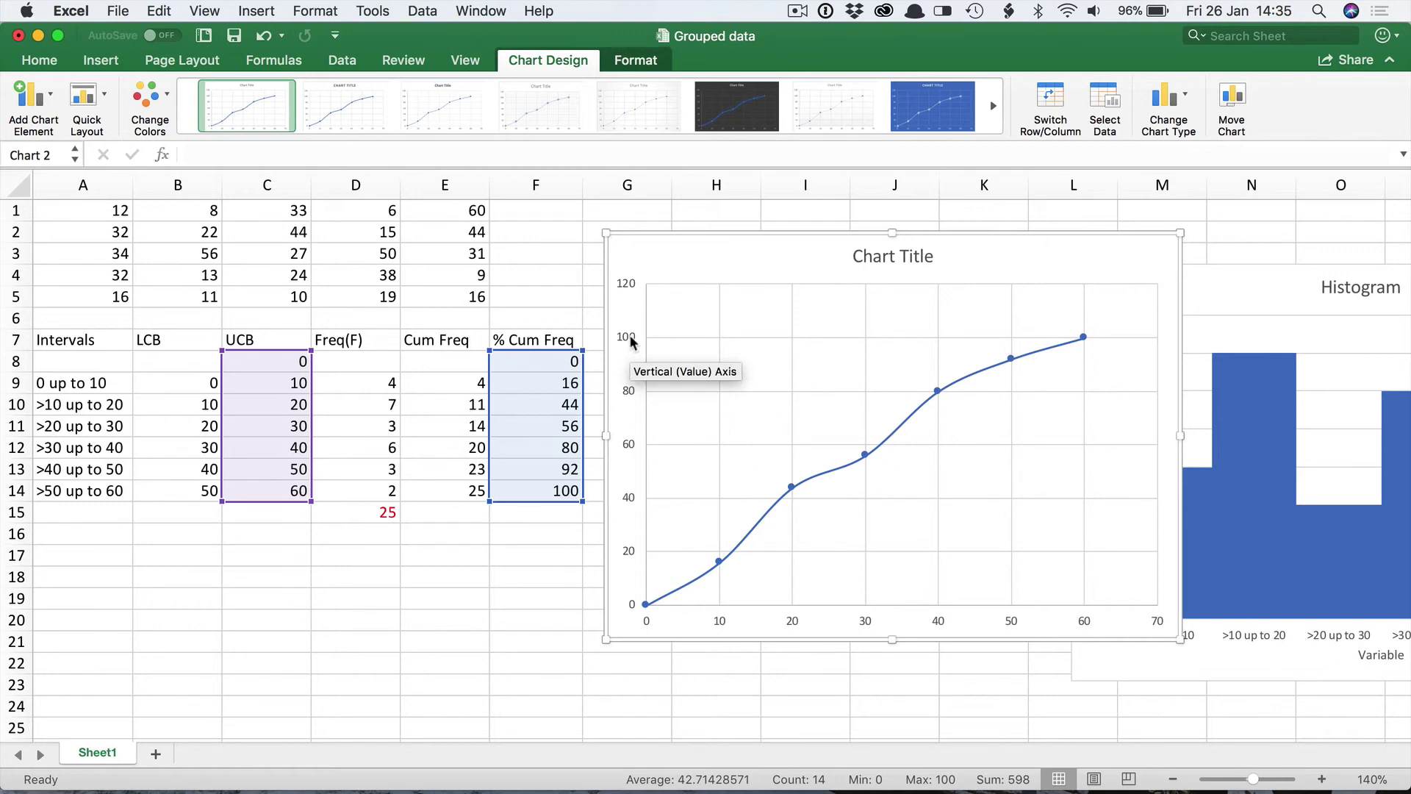
Set the vertical axis Bounds Maximum from 120 to 100 in Format Axis.
{"action": "double_click", "coordinate": [631, 340]}
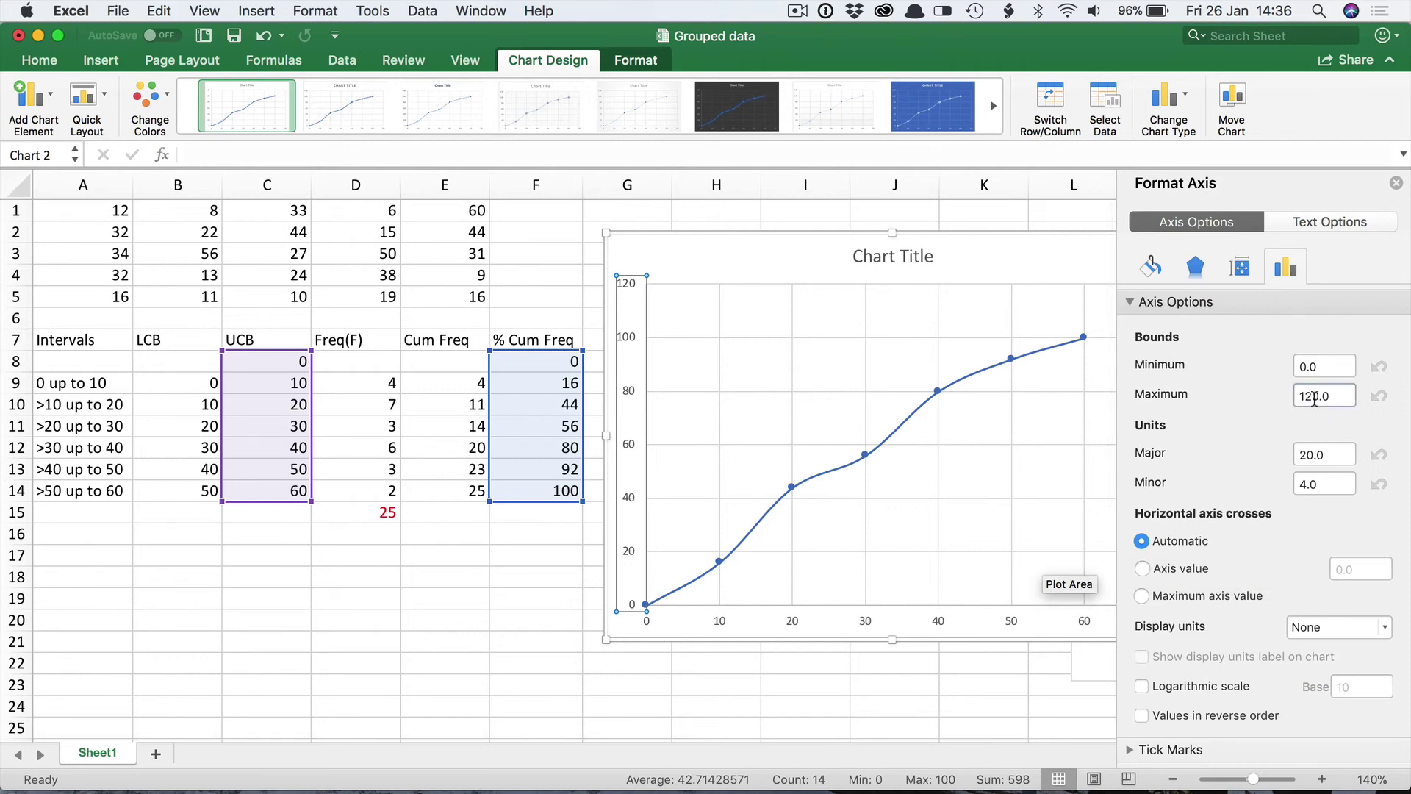
{"action": "double_click", "coordinate": [1305, 397]}
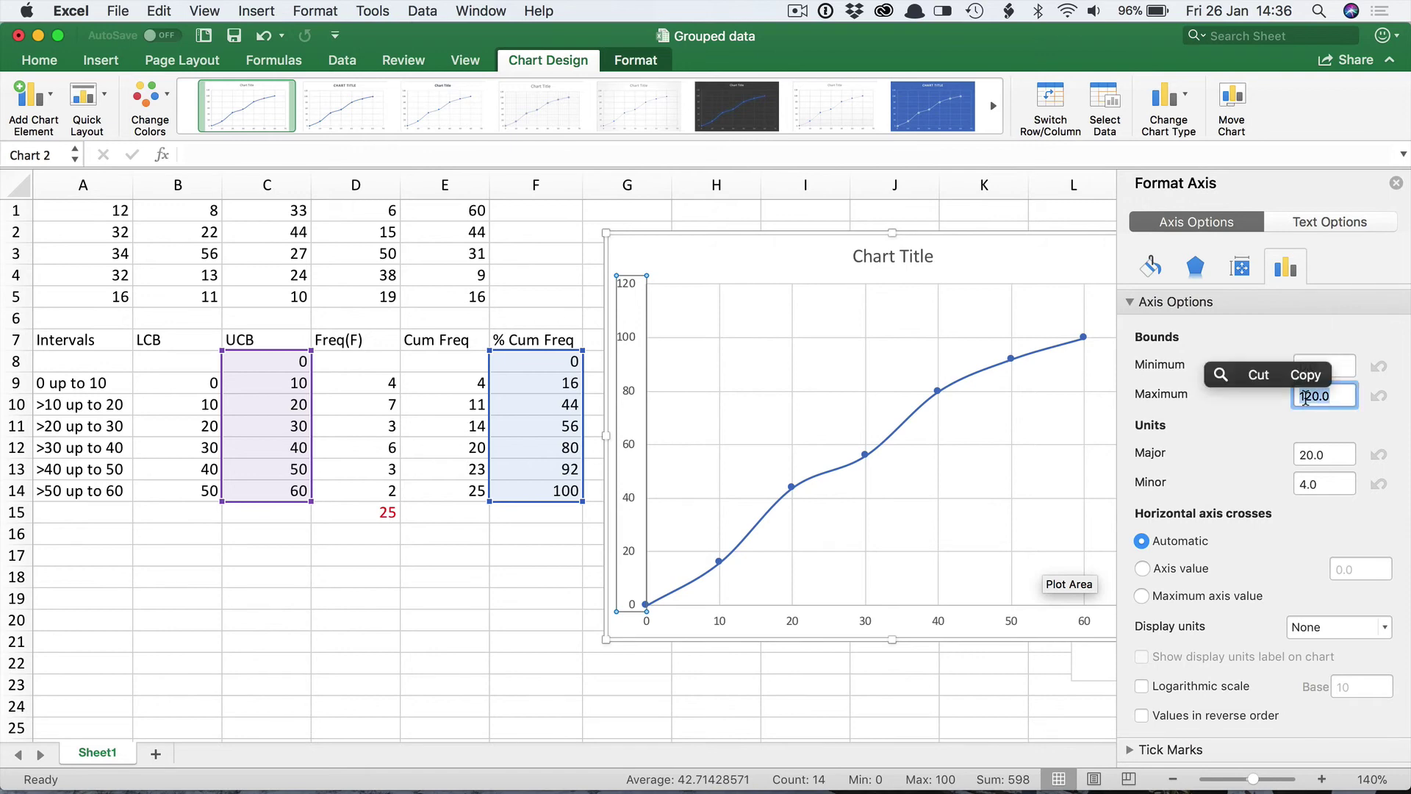
{"action": "type", "text": "100"}
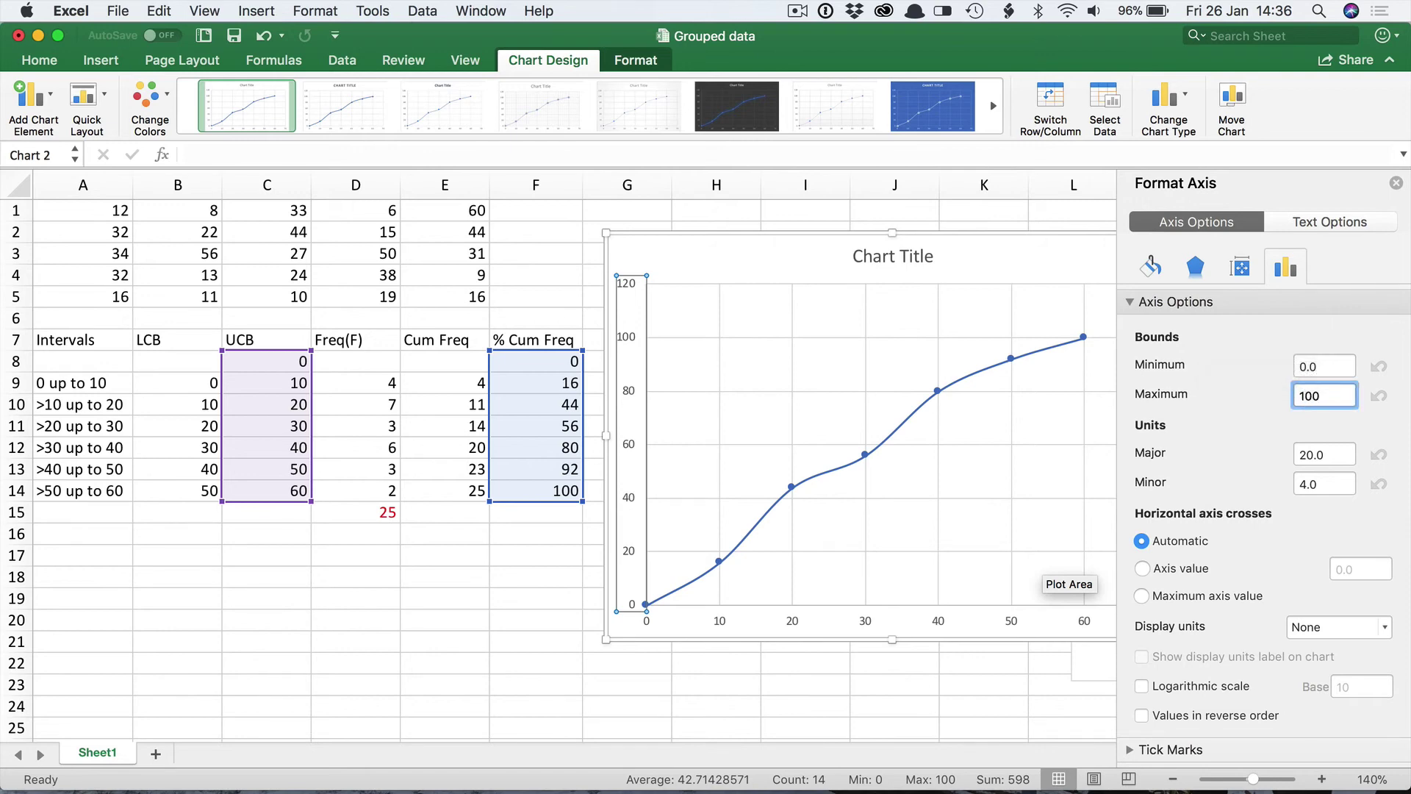
{"action": "key", "text": "Return"}
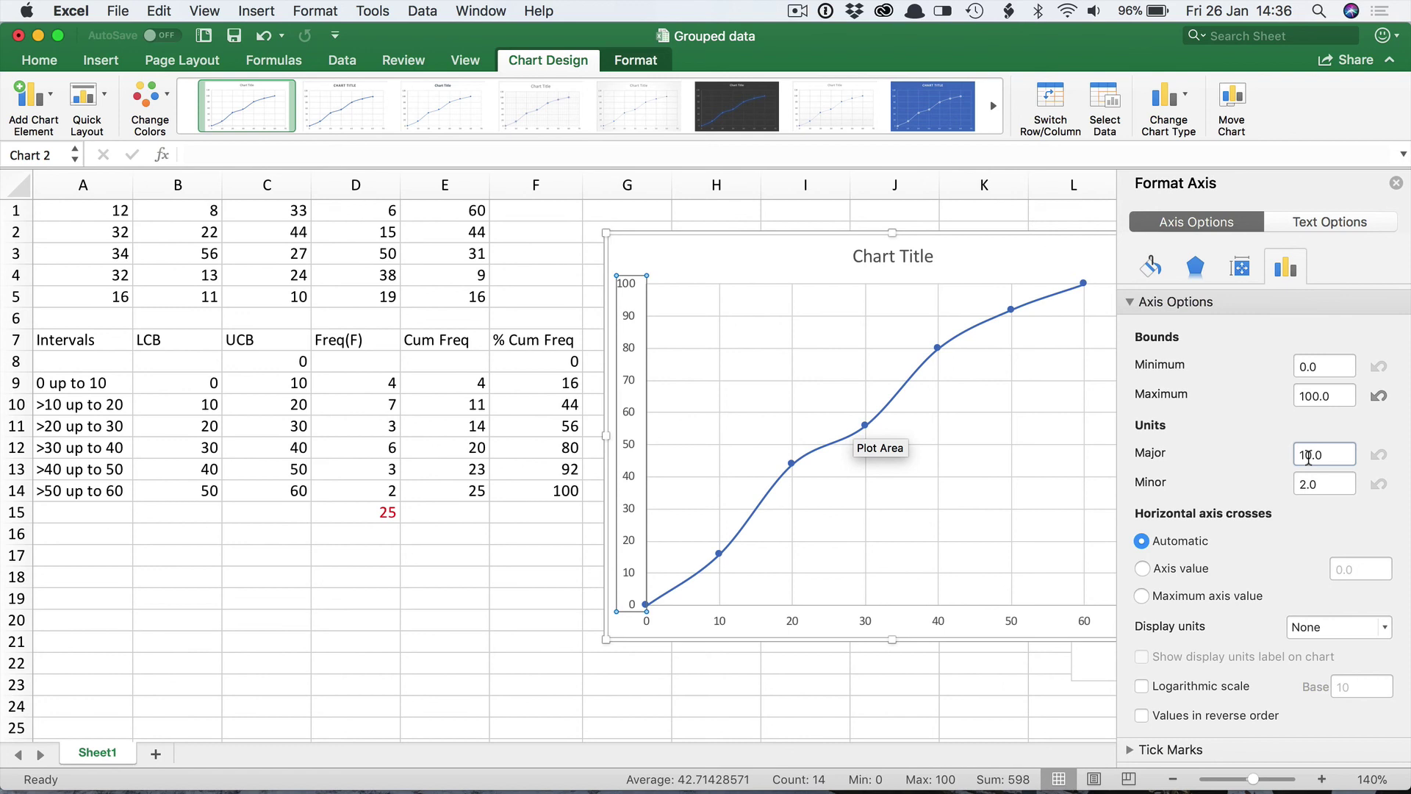
Close the Format Axis pane and click an empty cell to deselect the chart.
{"action": "left_click", "coordinate": [1395, 184]}
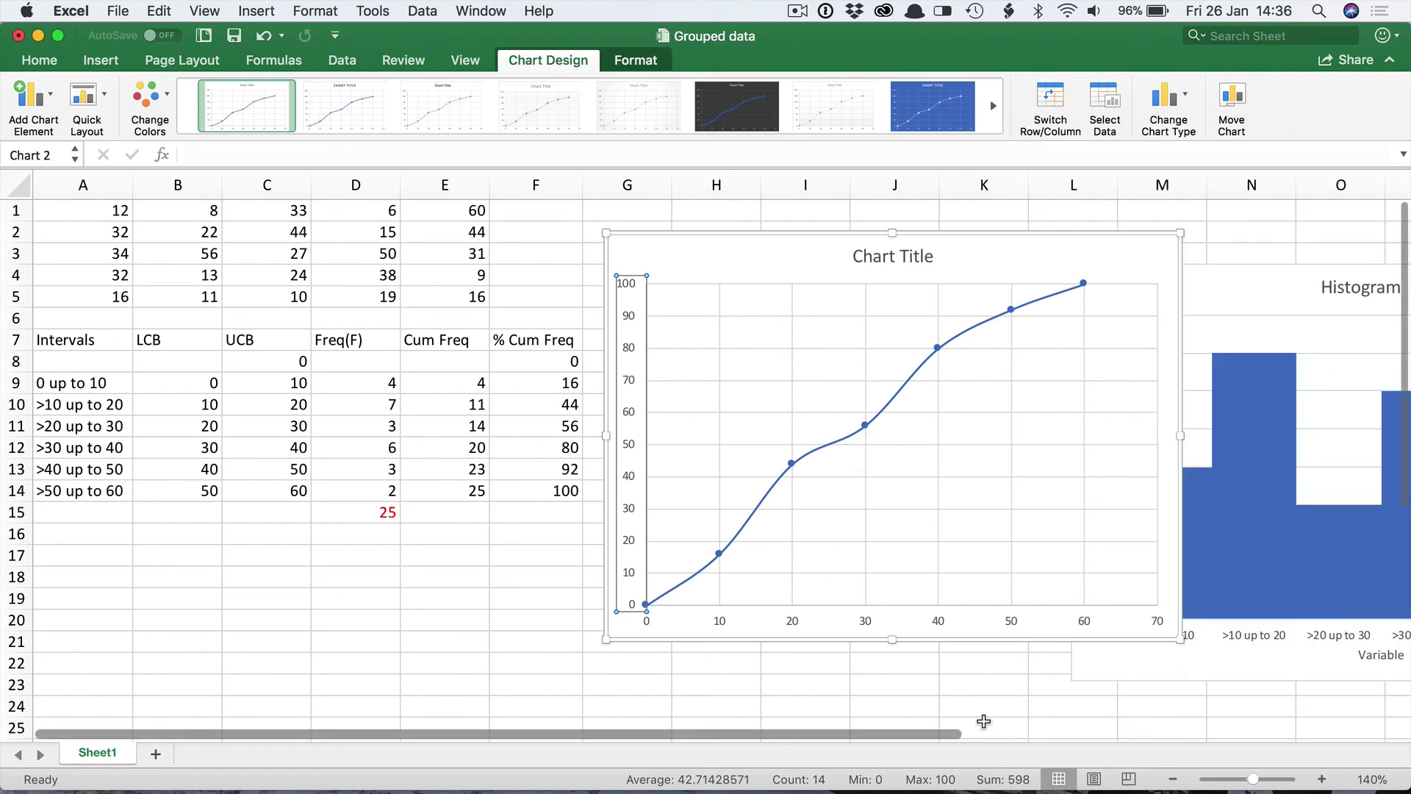
{"action": "left_click", "coordinate": [923, 691]}
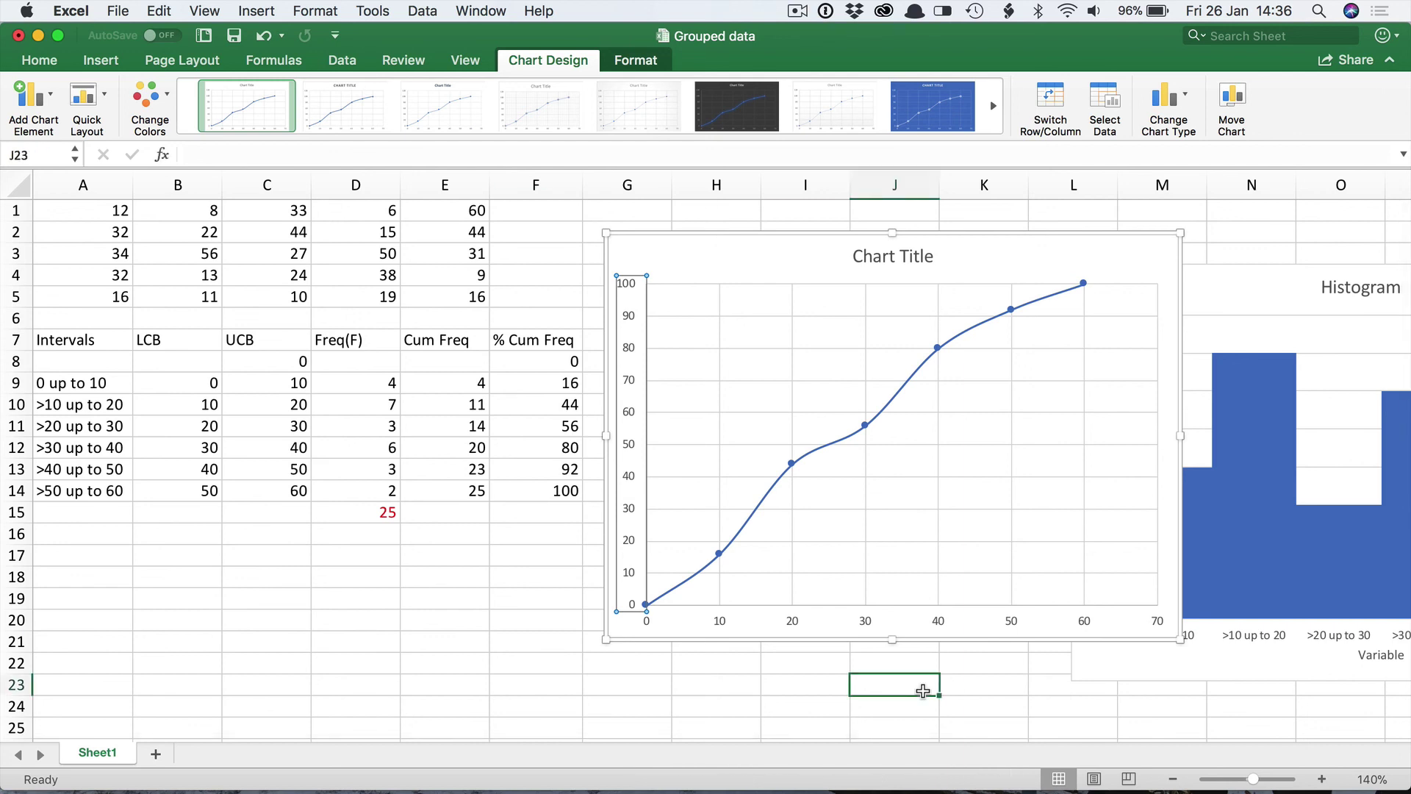